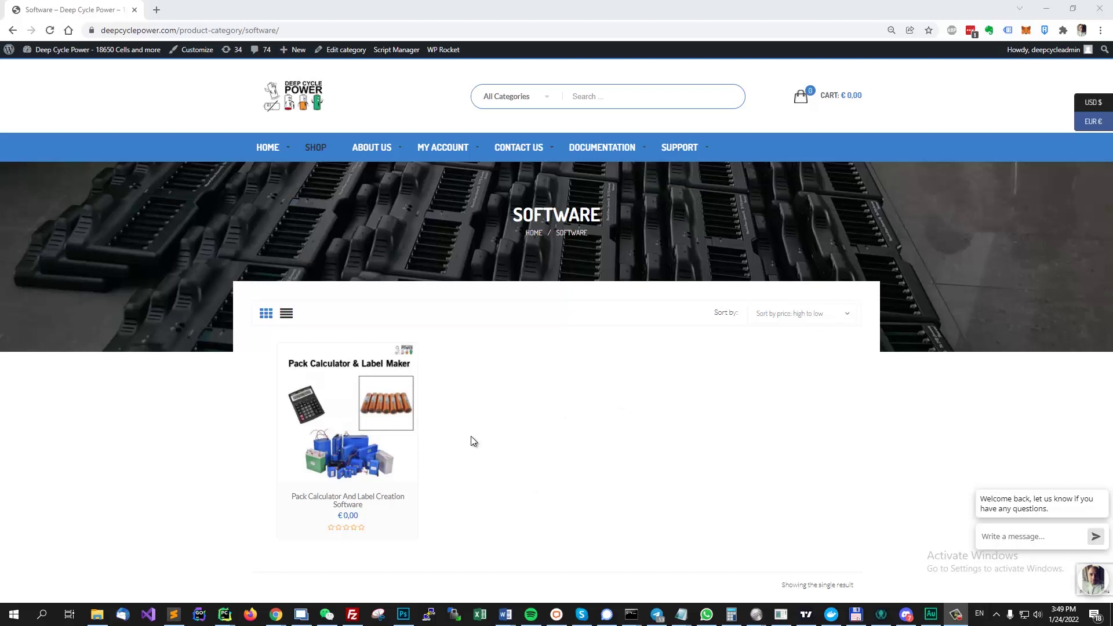
Open the Pack Calculator product page, highlight its title and €0,00 price, then go to My Account
click(379, 468)
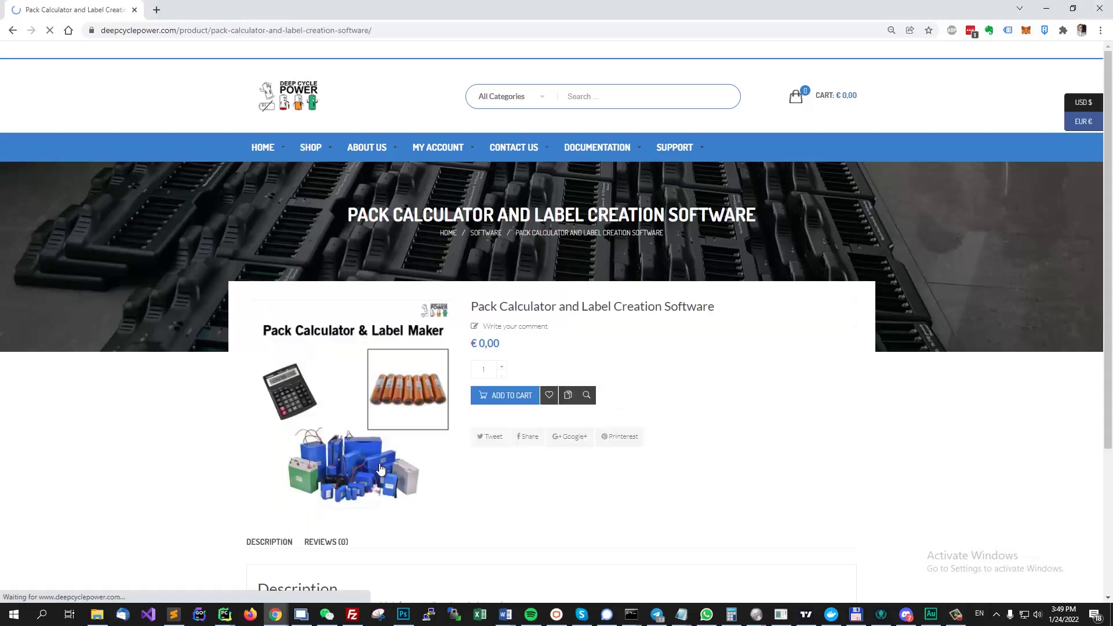
scroll(744, 438, down, 1)
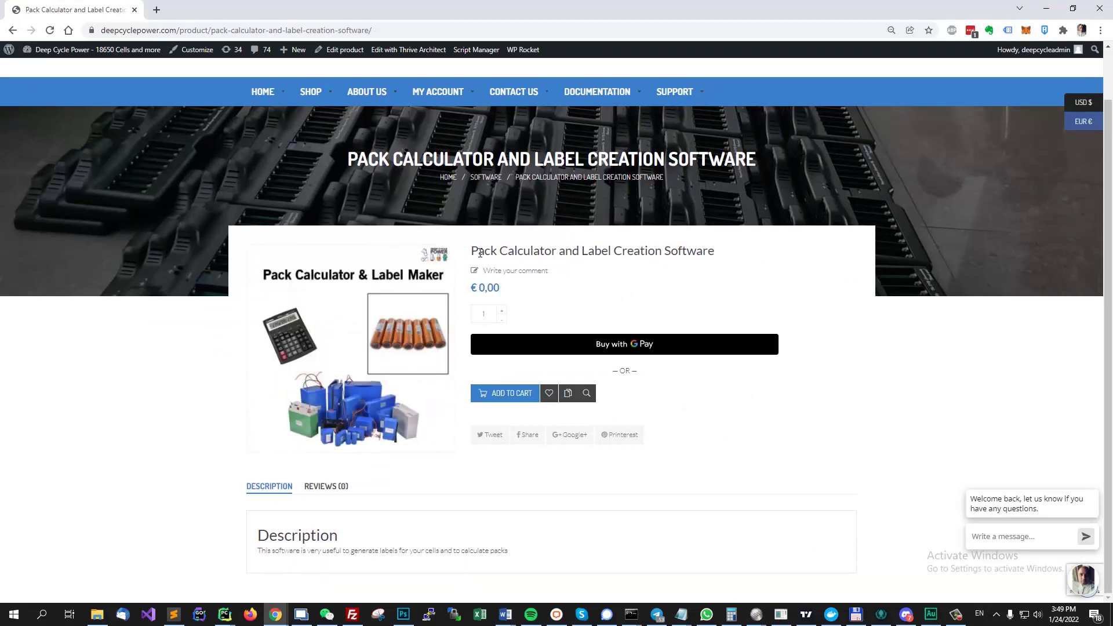
triple_click(523, 251)
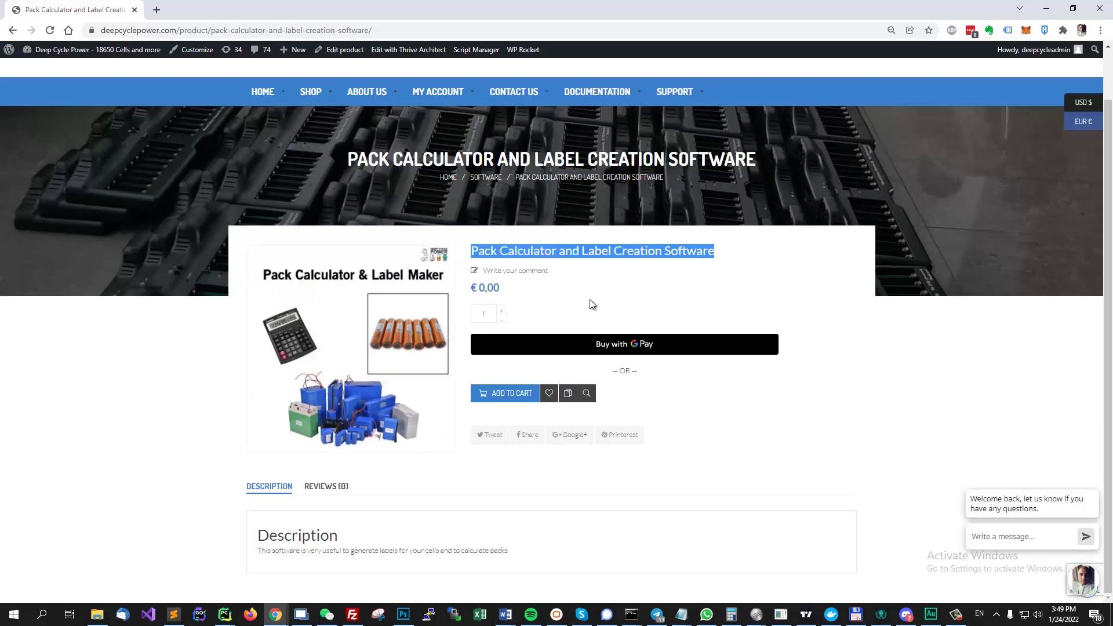
click(530, 296)
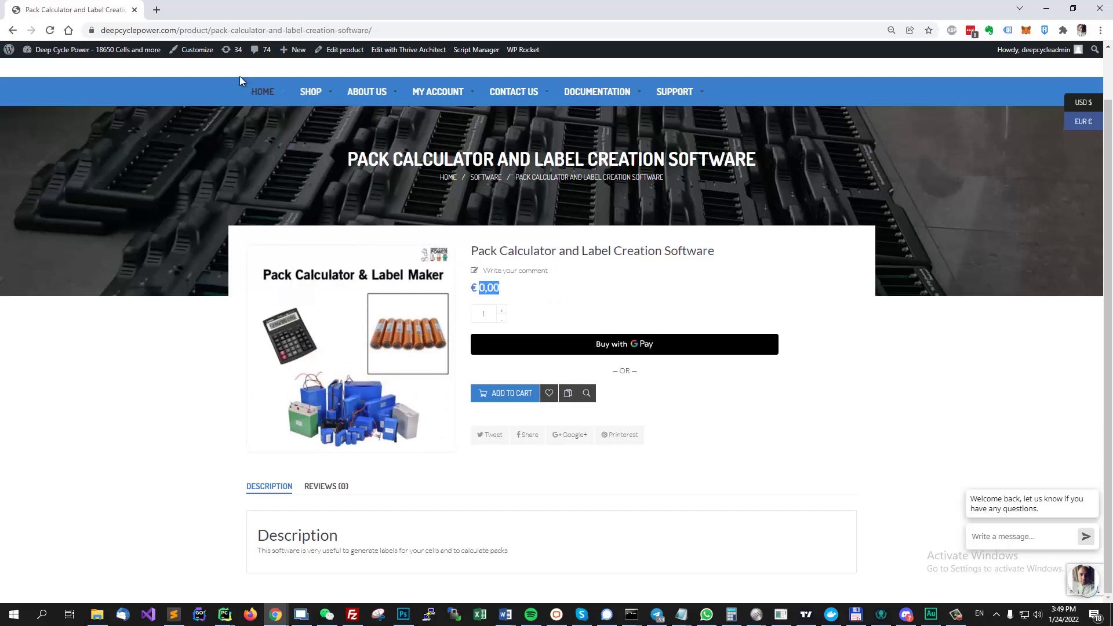
mouse_move(318, 105)
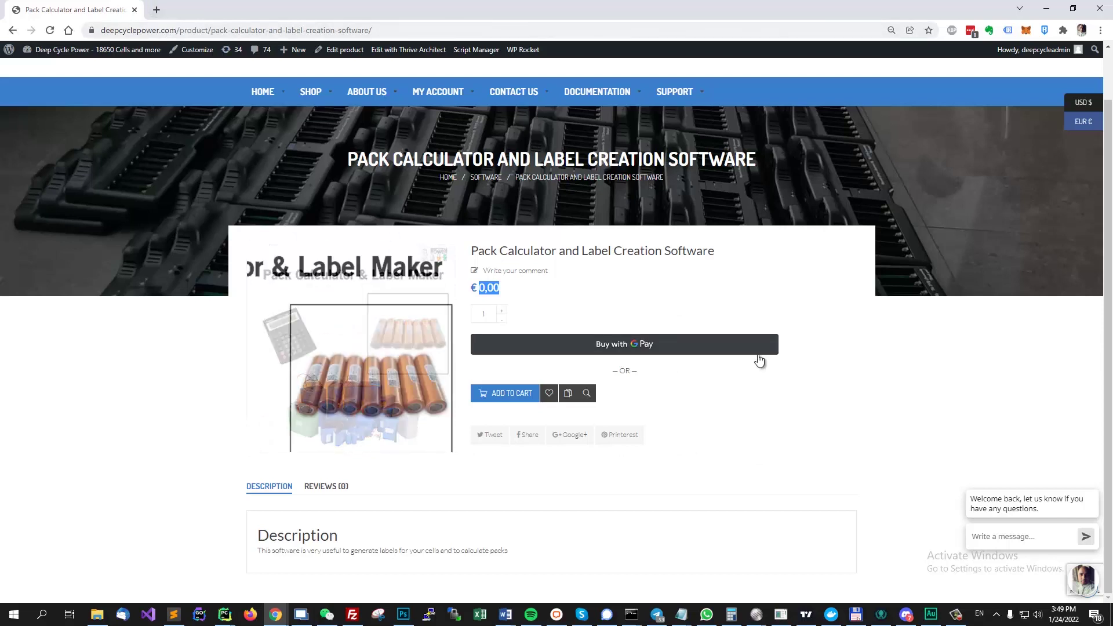
click(441, 92)
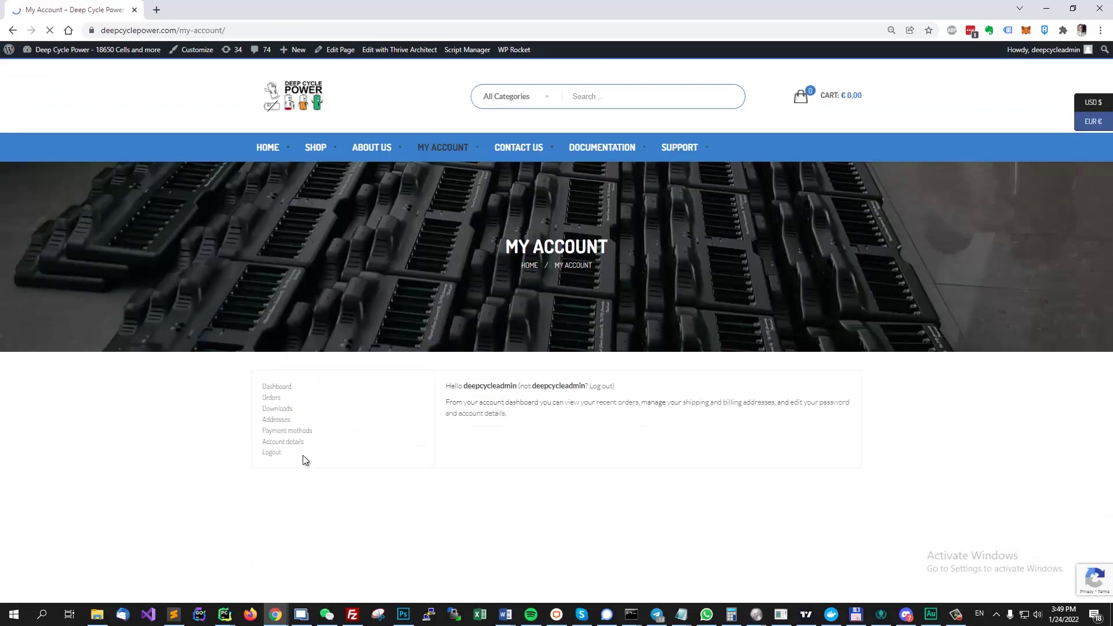
Show the account's Downloads table, which lists the Deepcycle Pack Creator download
click(274, 410)
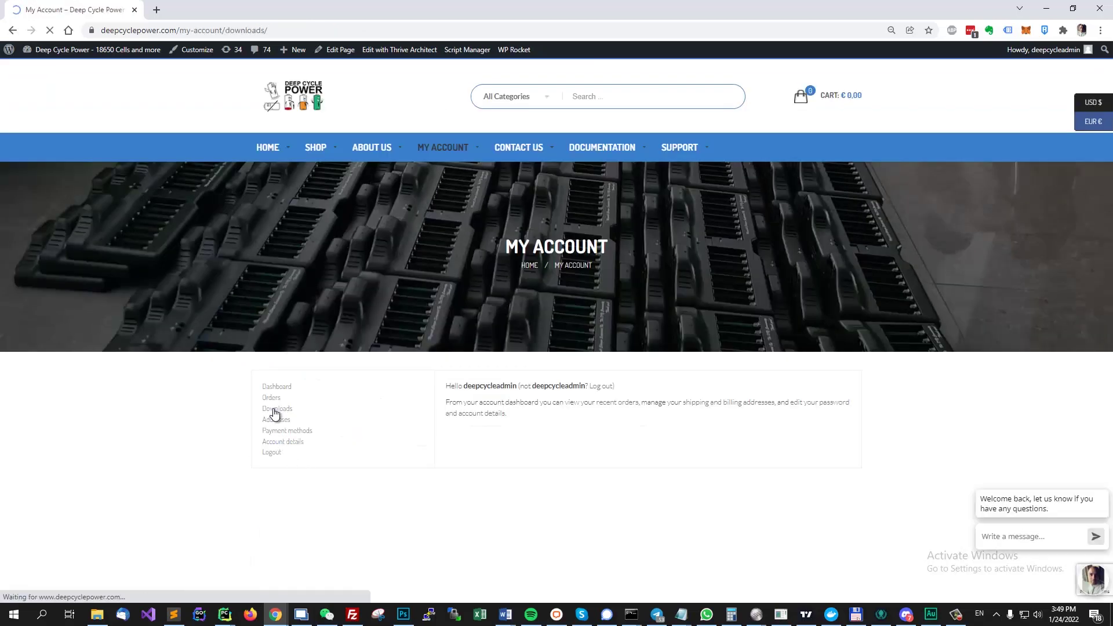
scroll(940, 487, down, 2)
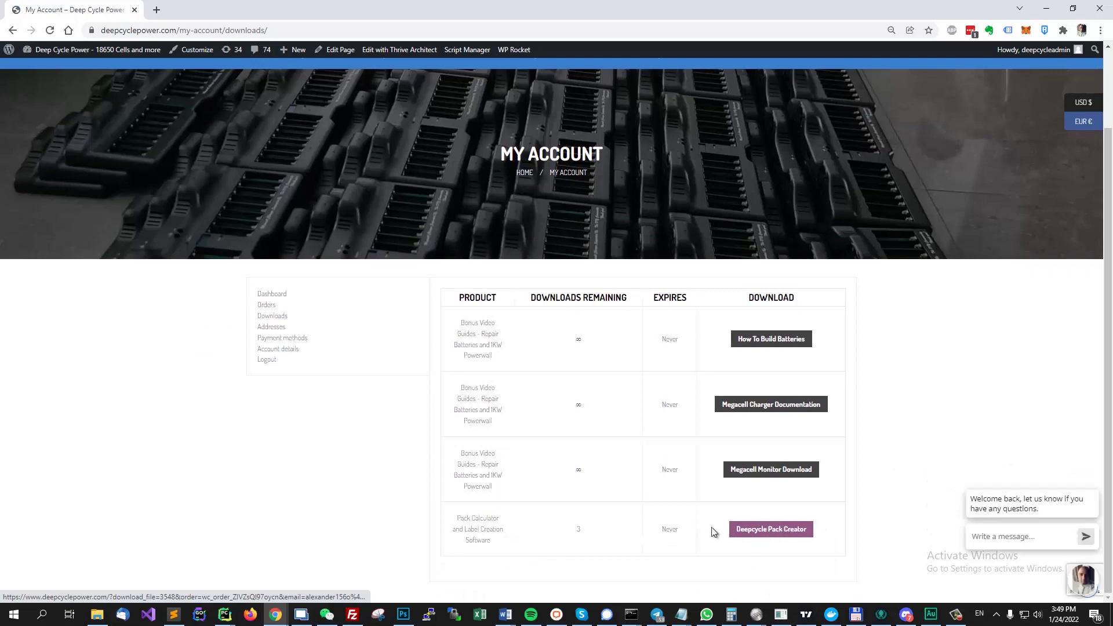
Load github.com in a new tab and open the batterypacker repository
click(158, 10)
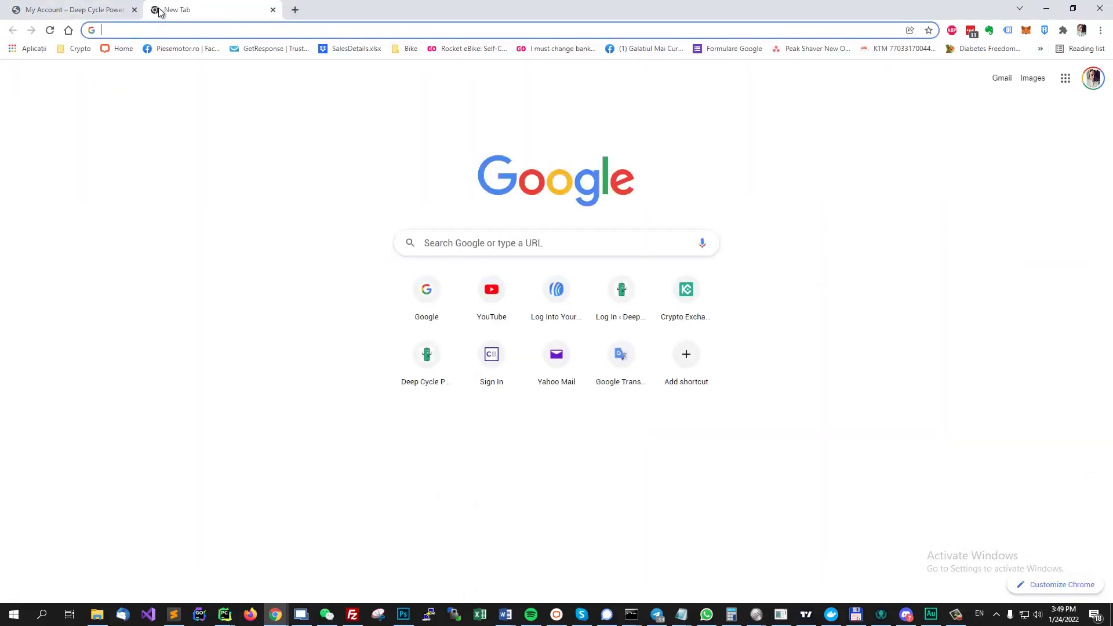
text(gi)
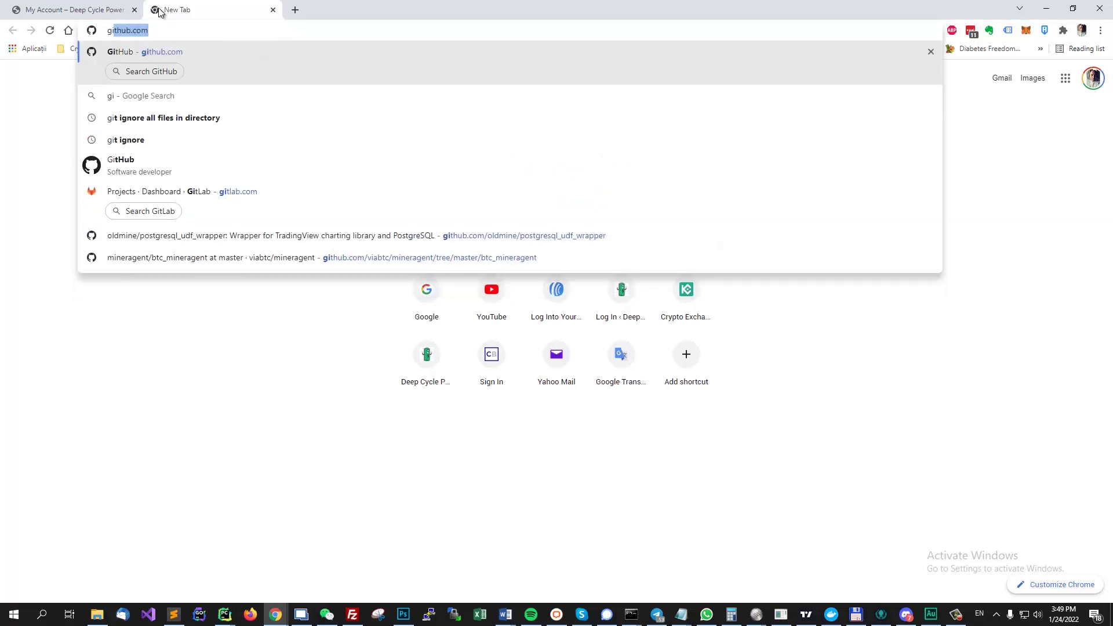
key(Return)
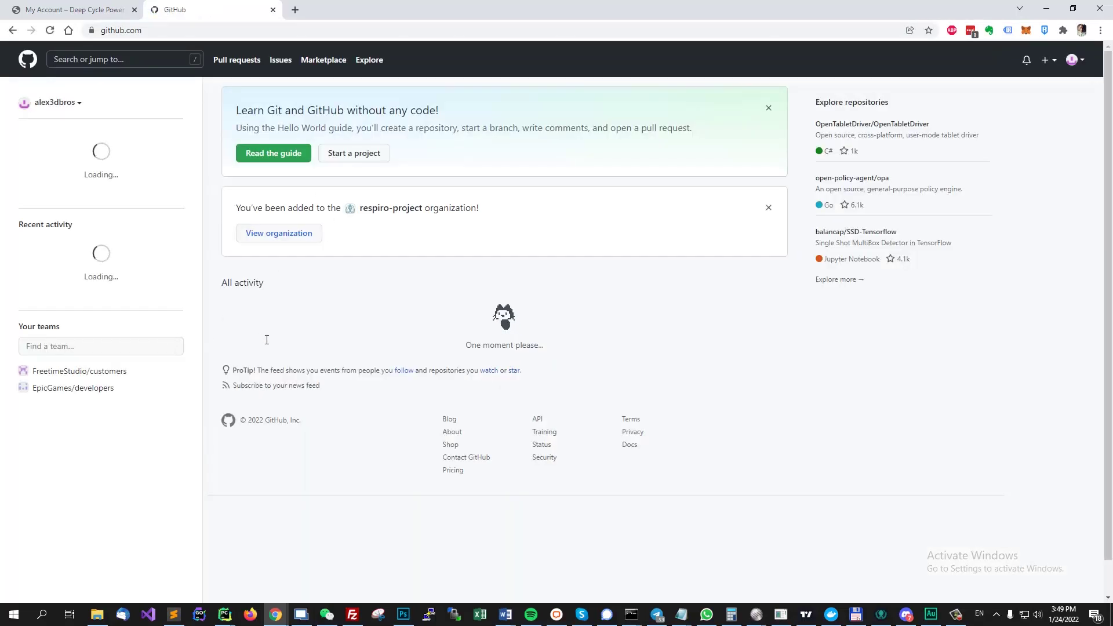
click(96, 189)
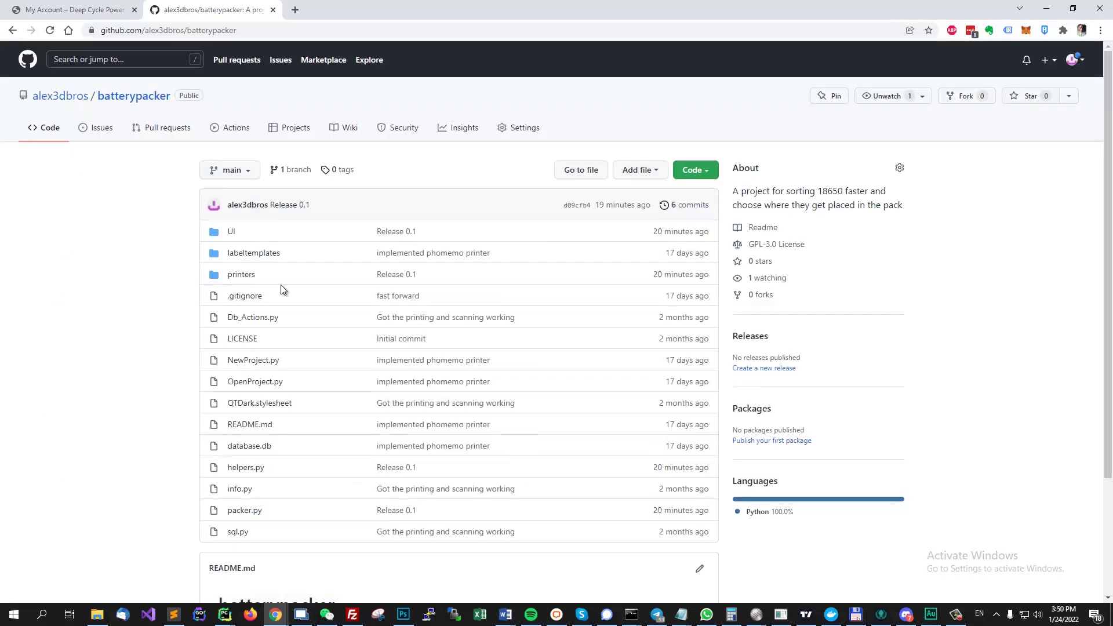
scroll(367, 331, down, 3)
scroll(367, 331, up, 3)
Select the repository path in the address bar, then return to the Deep Cycle Power downloads tab
click(313, 33)
click(312, 33)
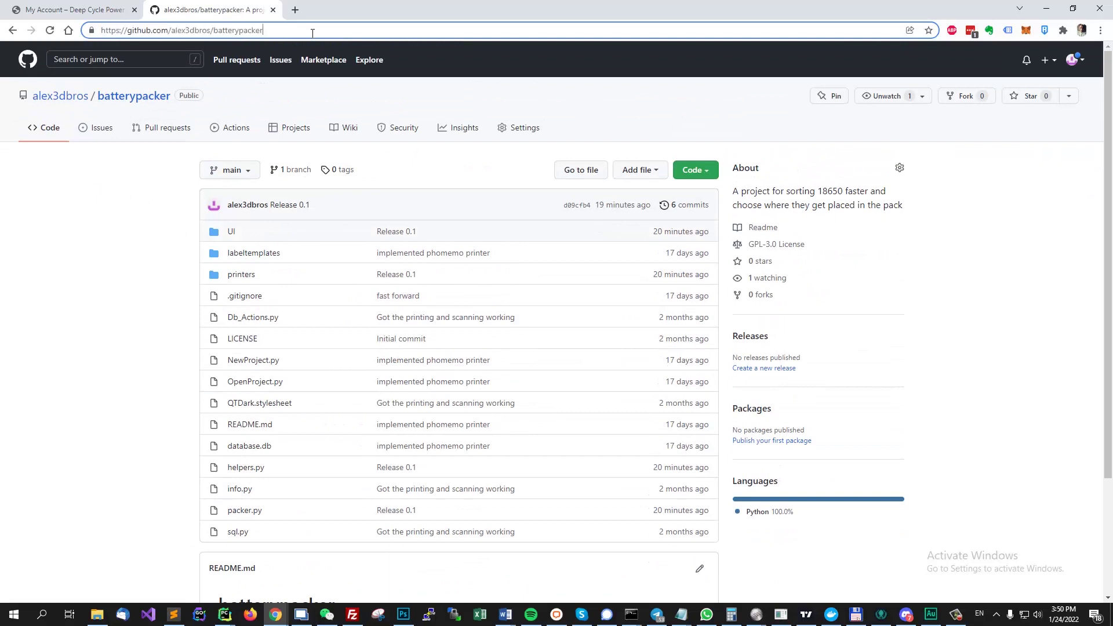
key(ctrl+a)
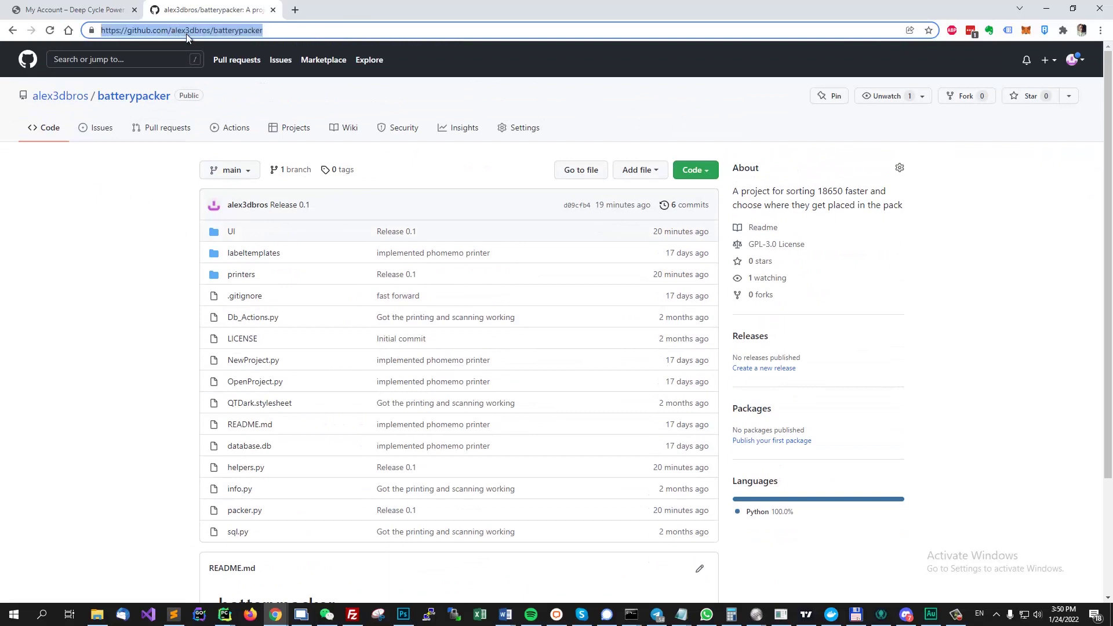
drag(309, 33, 130, 31)
drag(267, 31, 177, 31)
scroll(535, 425, down, 3)
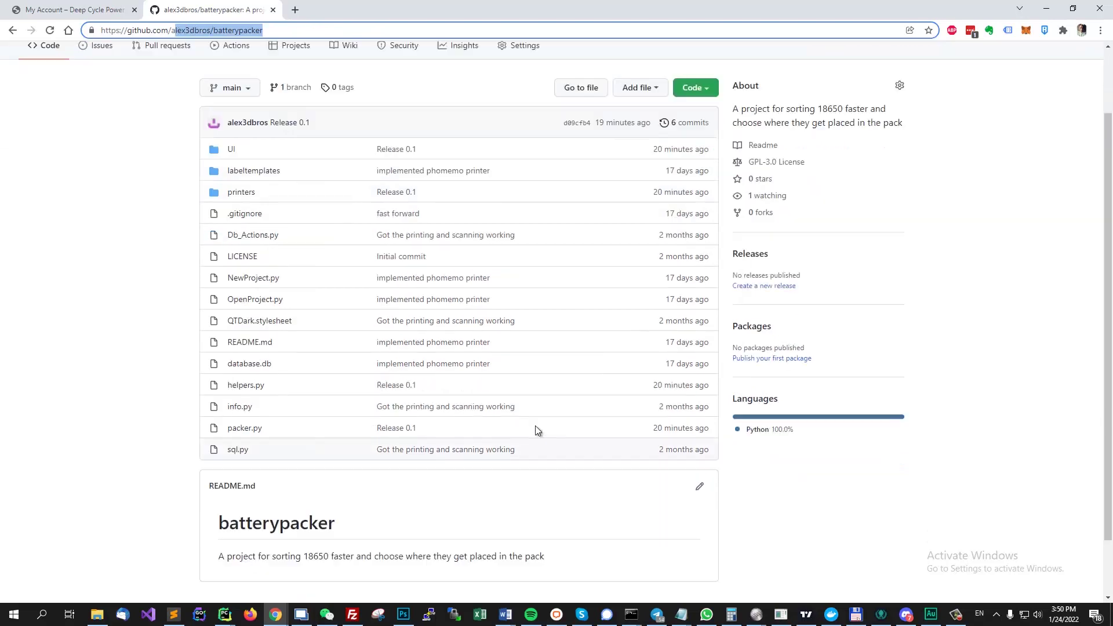
scroll(520, 437, up, 3)
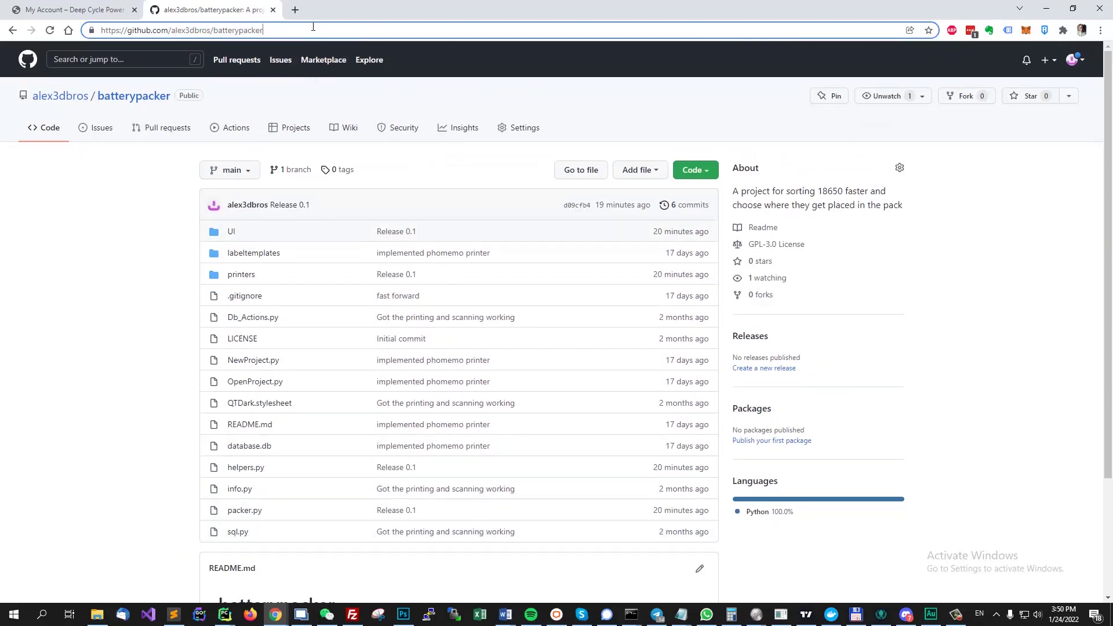
click(106, 12)
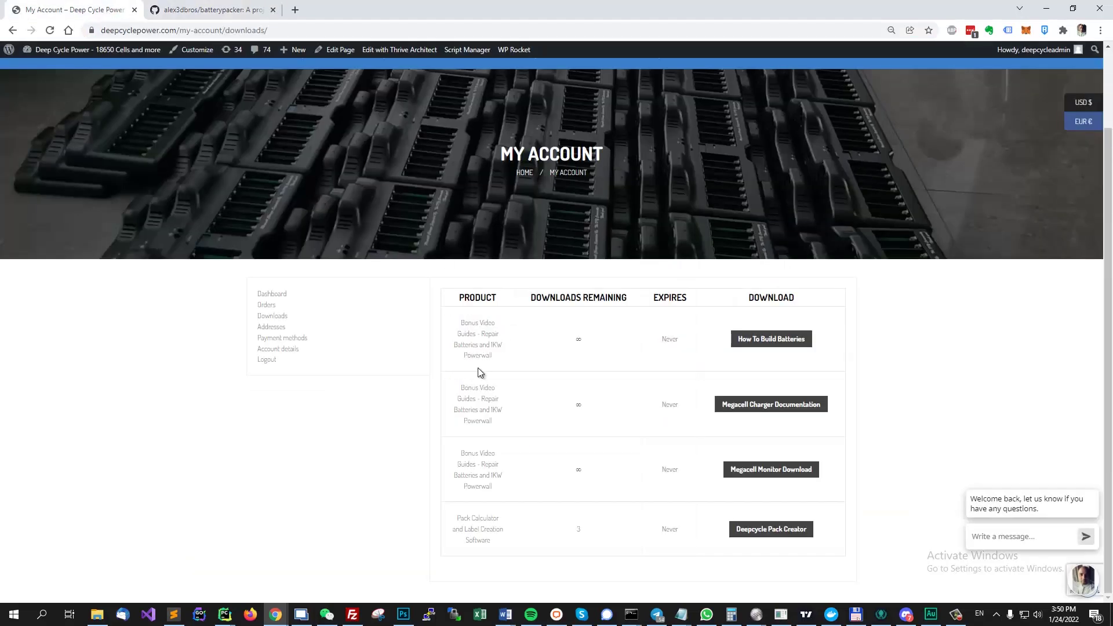
Reopen the Pack Calculator page through Shop > Software, then minimize the browser
scroll(479, 370, up, 2)
mouse_move(329, 147)
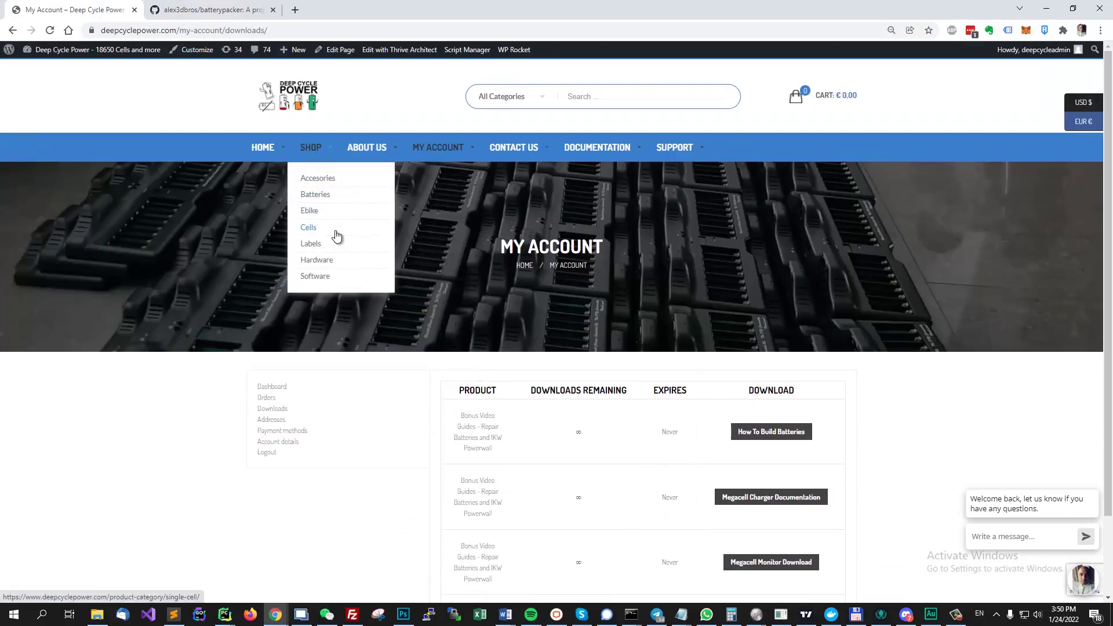
click(324, 279)
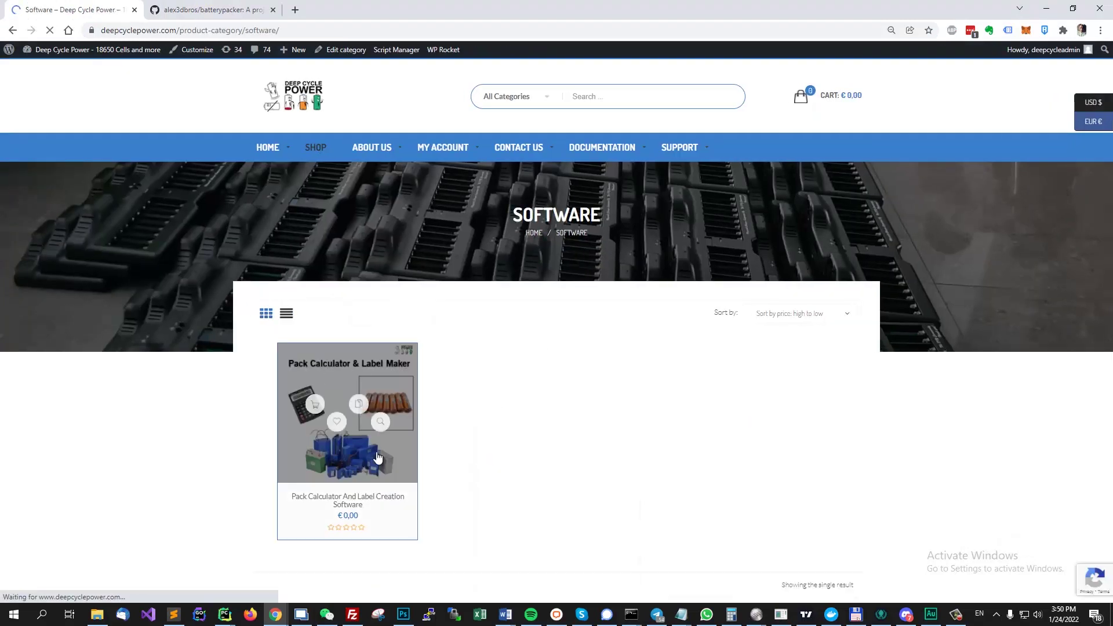
click(348, 406)
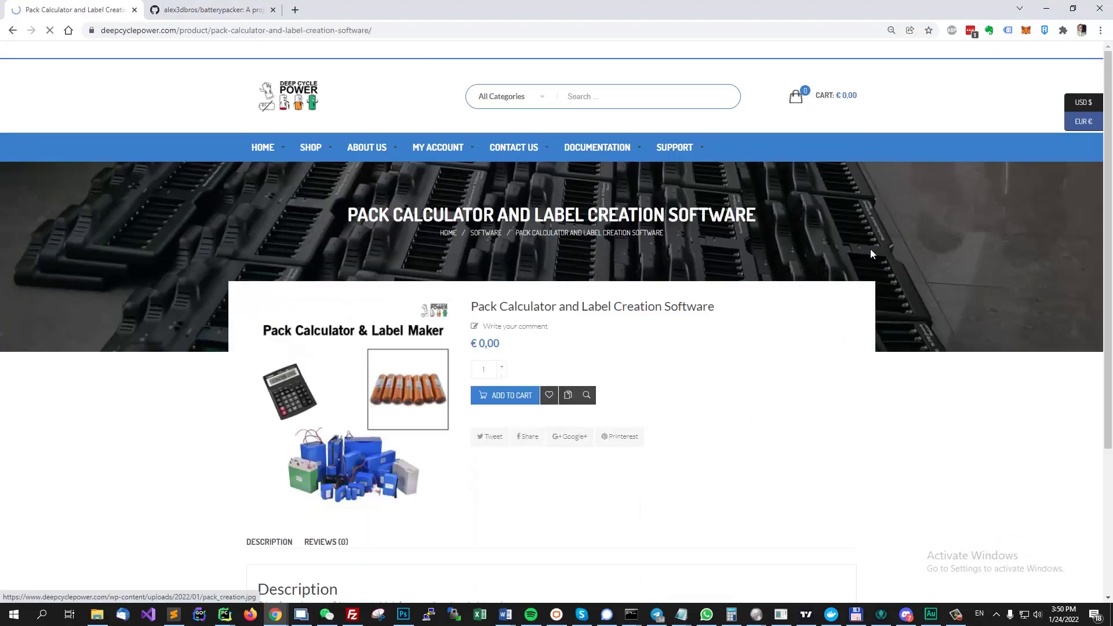
click(1046, 8)
Run packer.exe from the DeepCyclePower-Packe_0.1 folder and arrange its console and indexer windows
drag(485, 110, 435, 91)
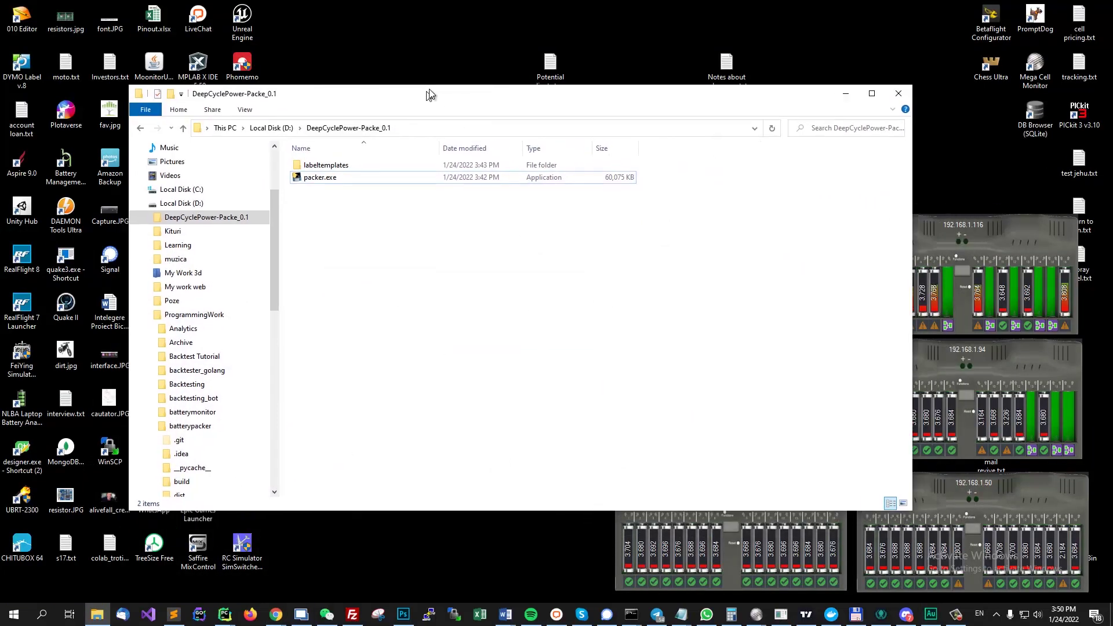
click(338, 174)
key(Return)
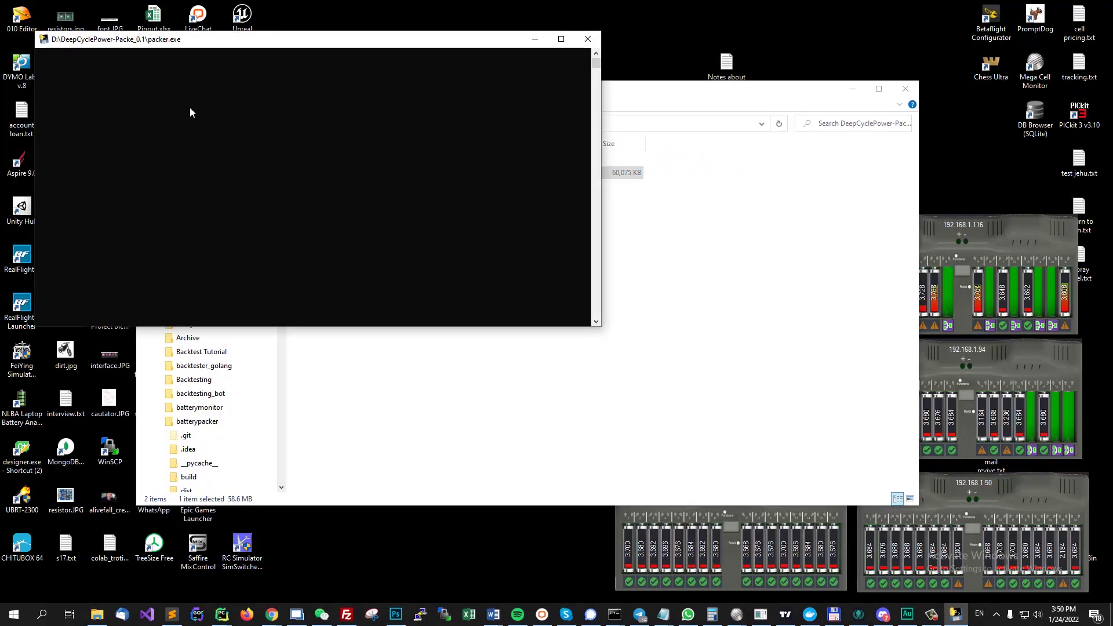
drag(111, 47, 104, 56)
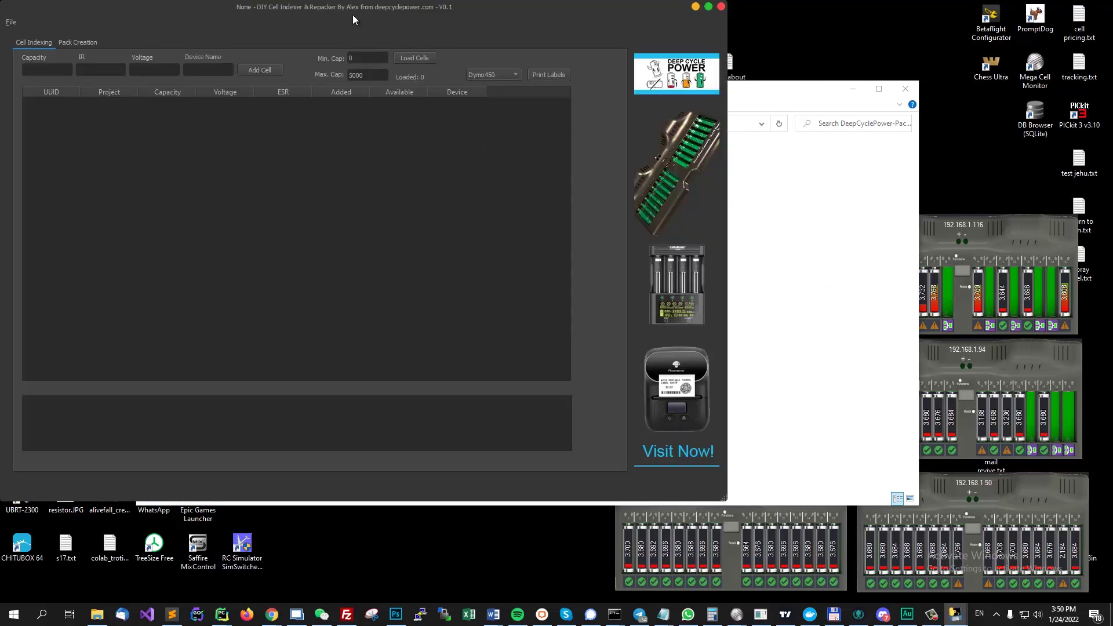
drag(352, 15, 514, 81)
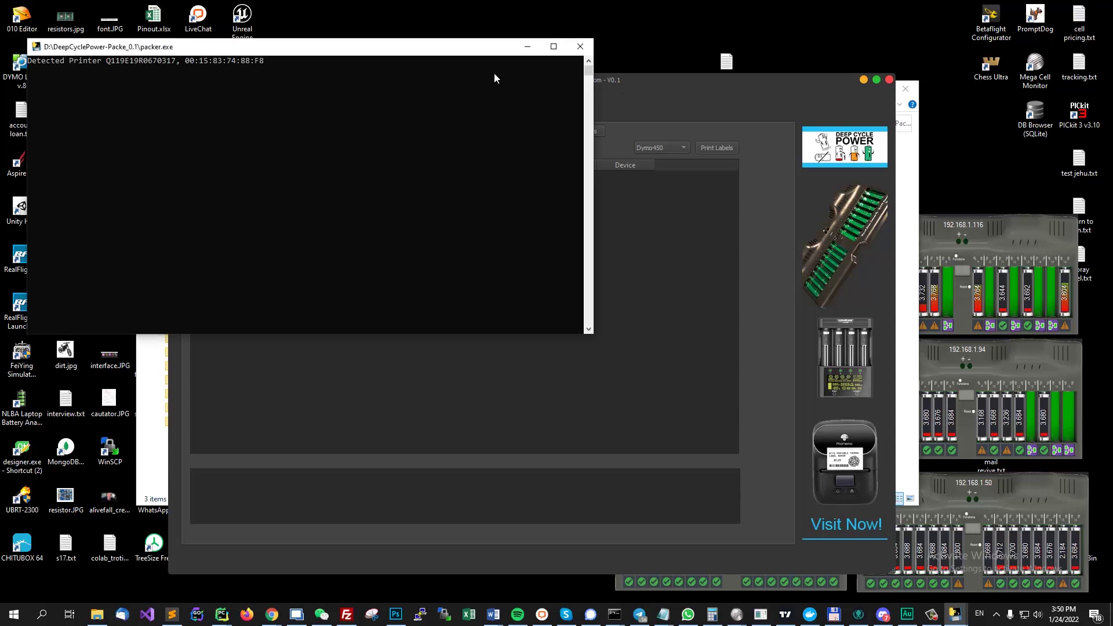
click(646, 94)
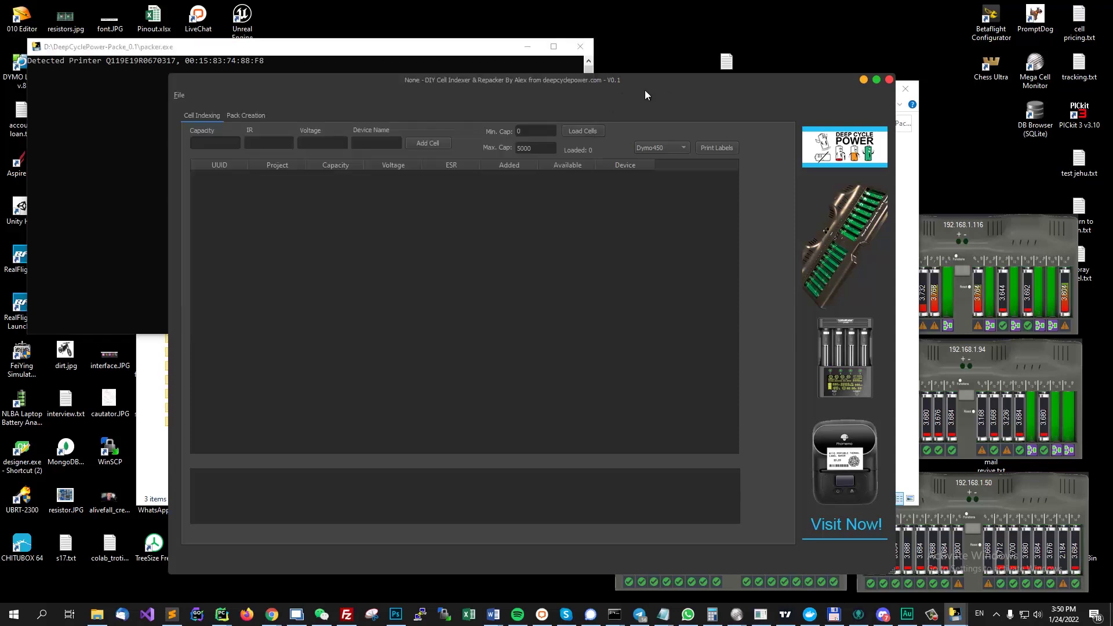
drag(606, 74, 509, 76)
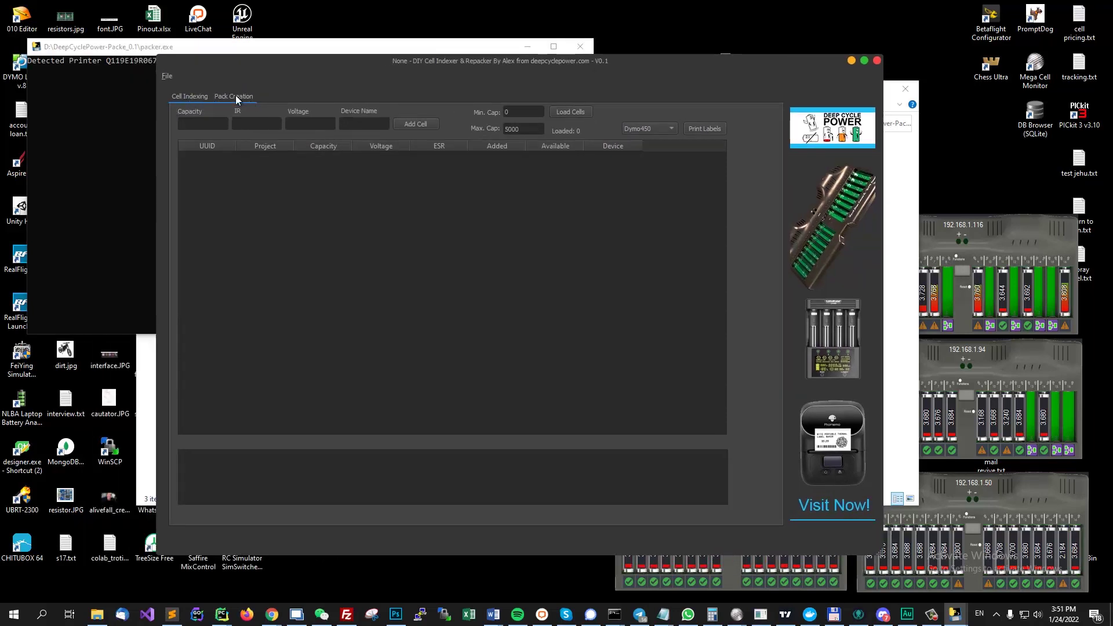
click(235, 96)
click(191, 97)
drag(340, 70, 387, 81)
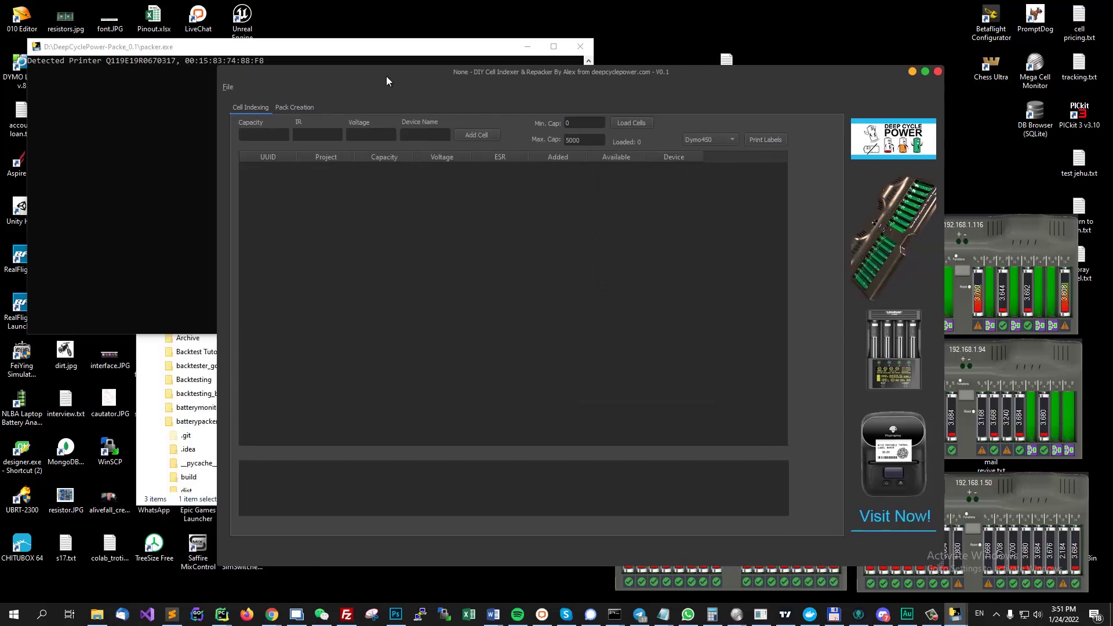
drag(386, 77, 340, 75)
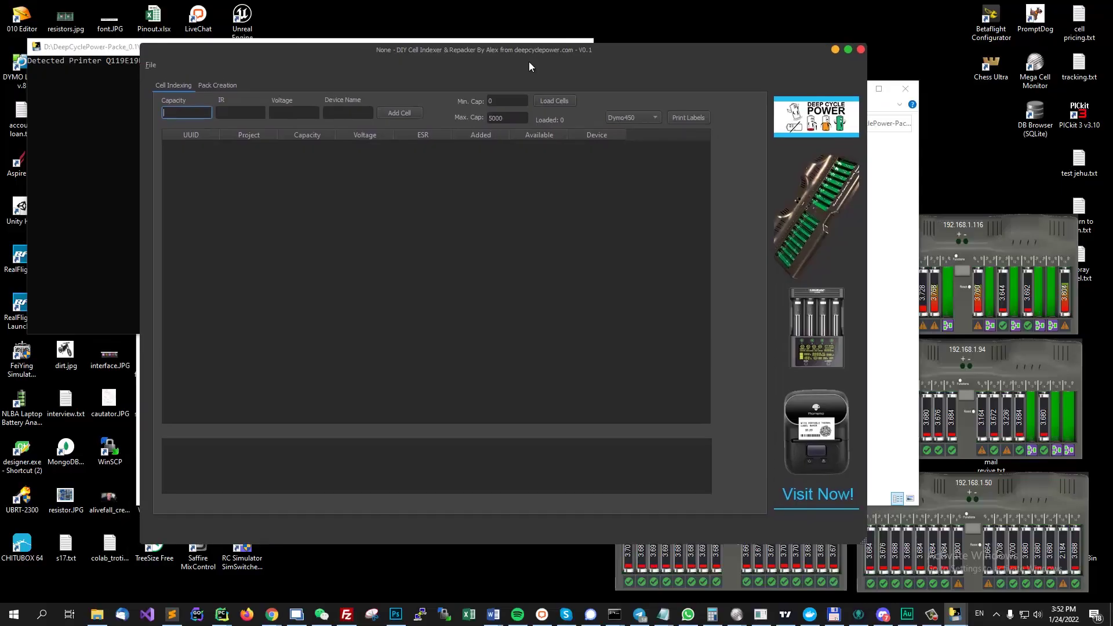
click(152, 64)
Create the project Project1 from the New Project Name prompt and move the window aside
click(180, 78)
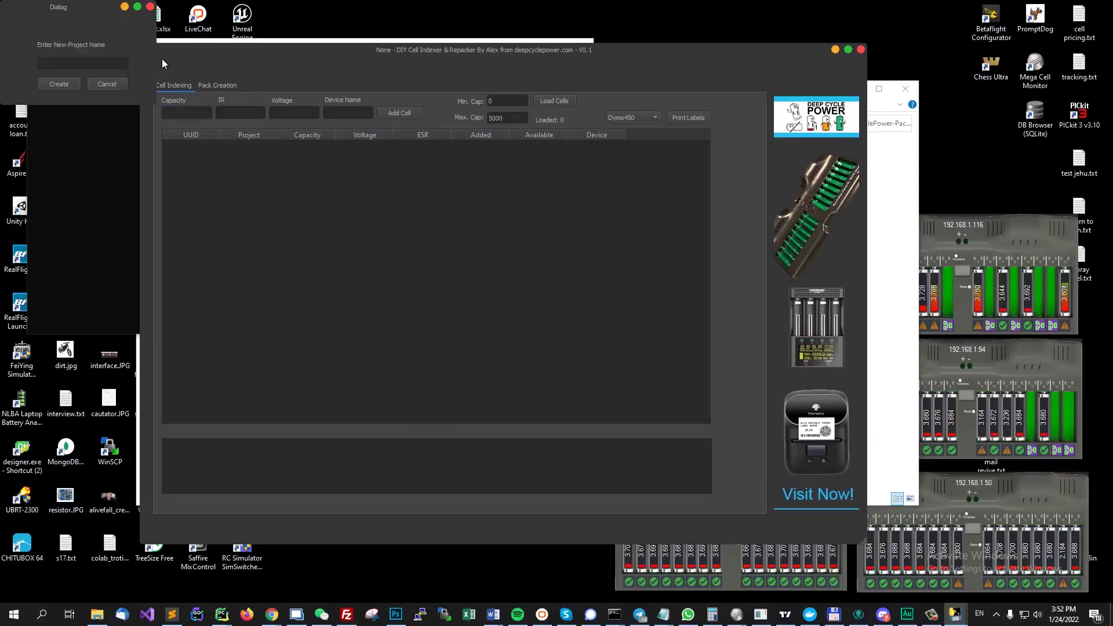
drag(79, 6, 451, 92)
click(442, 150)
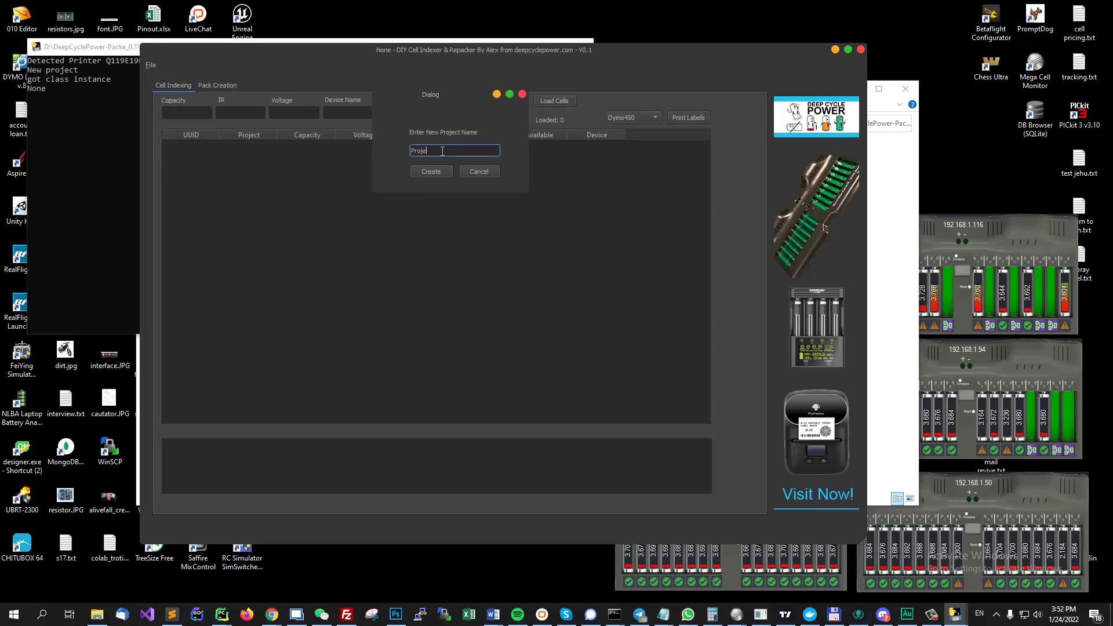
click(431, 171)
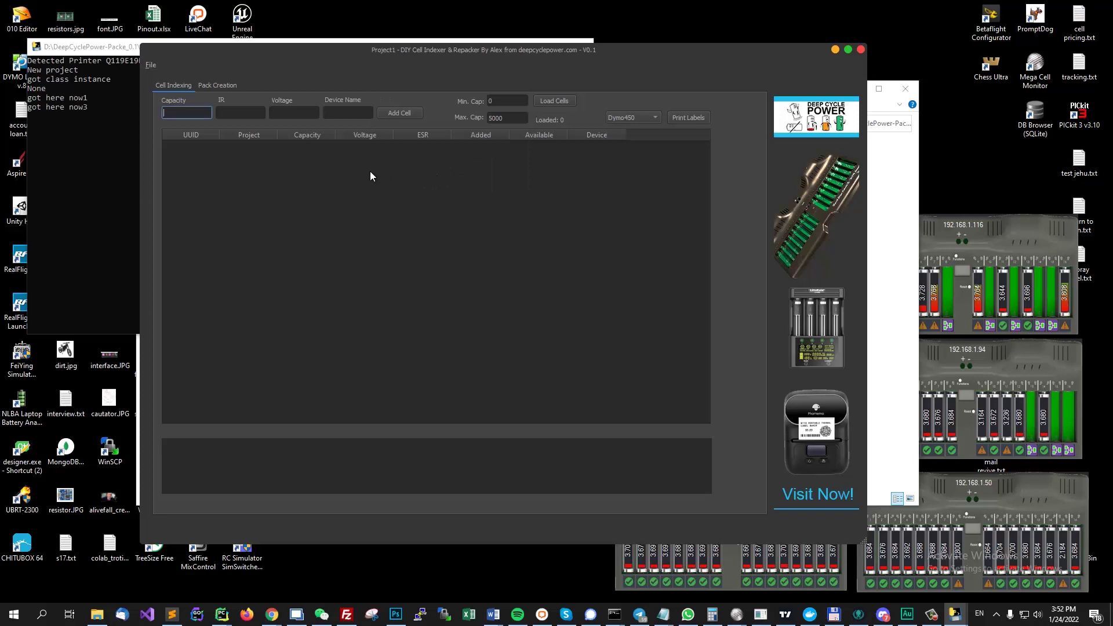
drag(395, 52, 423, 55)
Add the first cell: capacity 2700, IR 0.3, voltage 4.2, device Liitokala 01
click(345, 118)
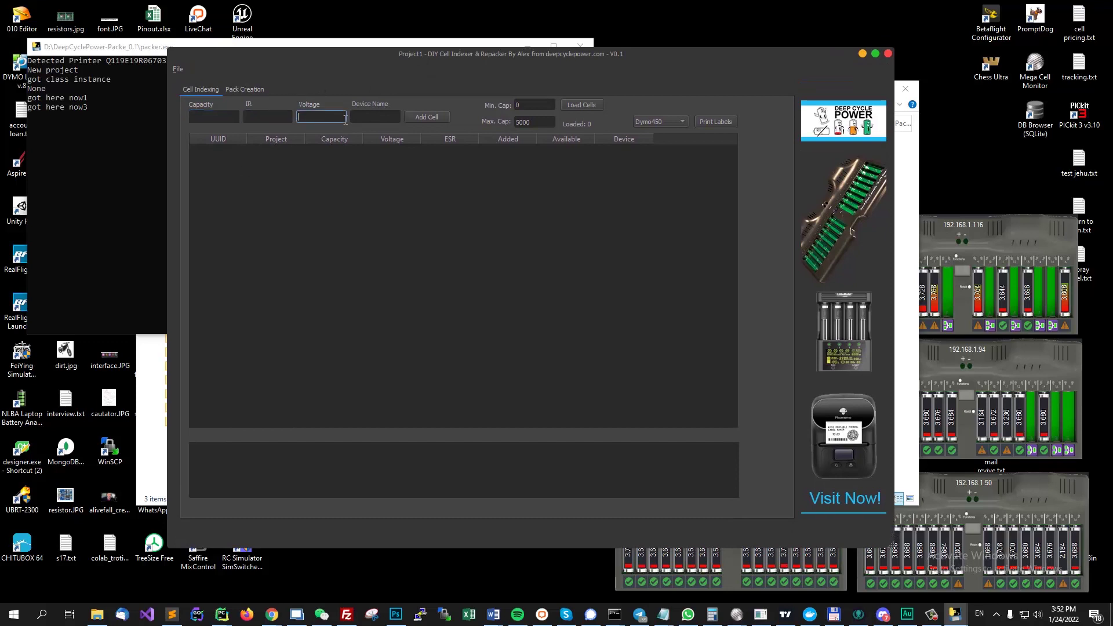
click(392, 113)
click(221, 116)
text(2700)
key(Tab)
text(0.3)
key(Tab)
text(4.2)
key(Tab)
text(L:itok)
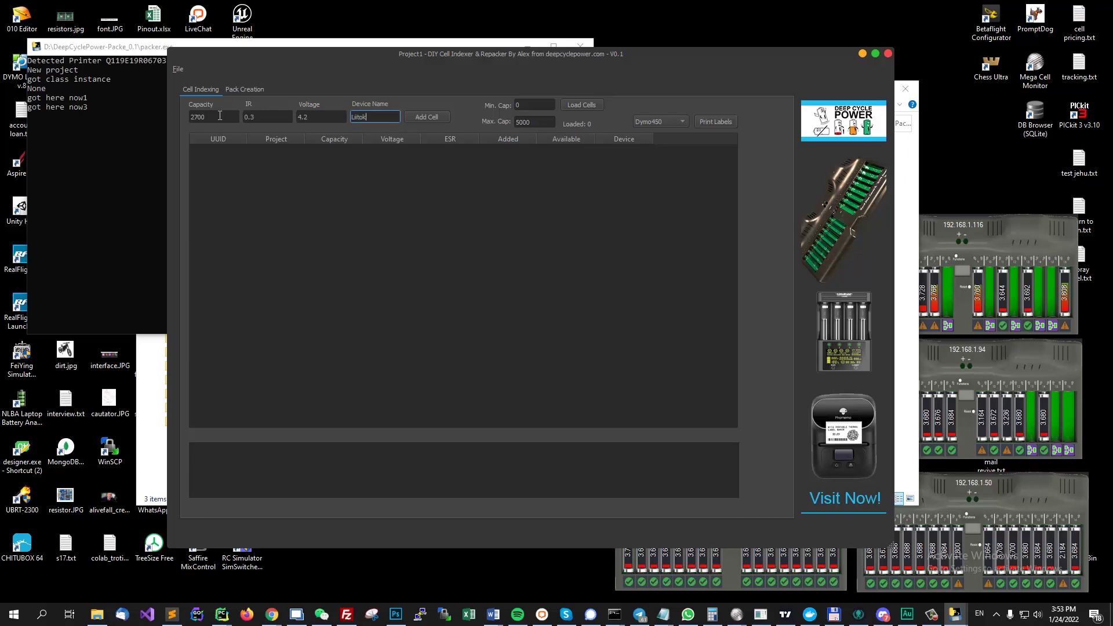
text(ala 01)
click(435, 119)
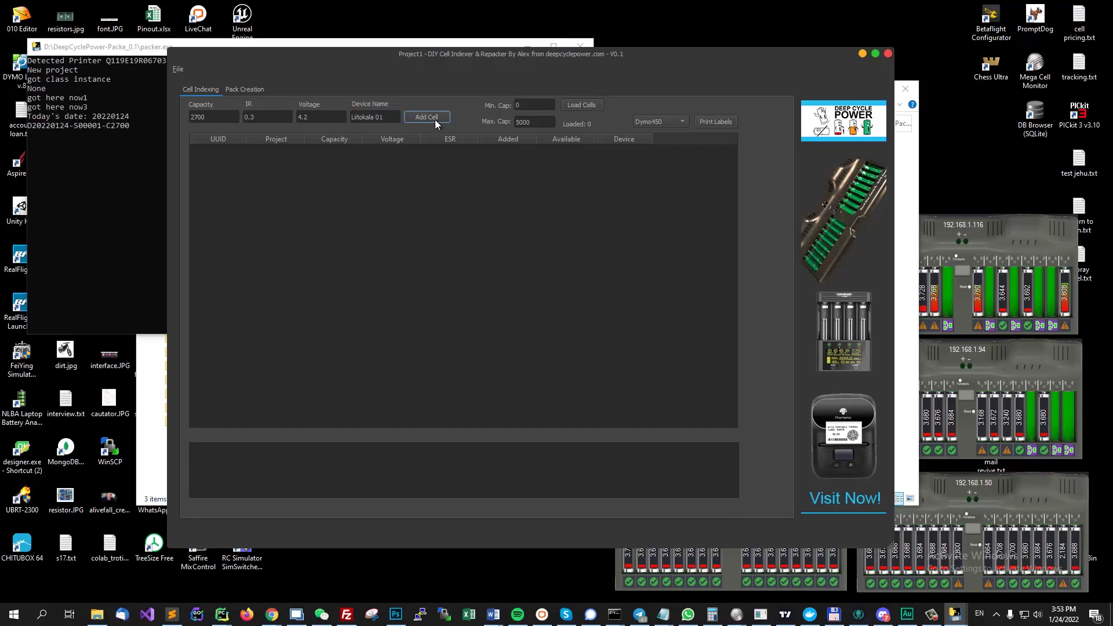
Add cells two to four with capacities 2520, 2420 and 2920
click(195, 117)
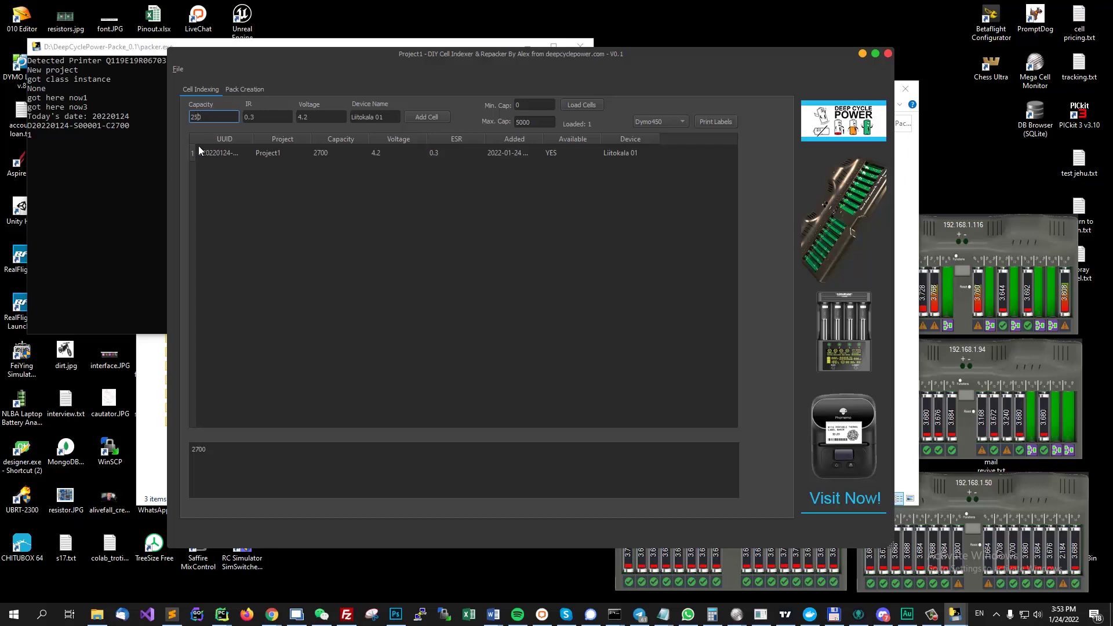
click(429, 116)
click(197, 117)
key(BackSpace)
text(42)
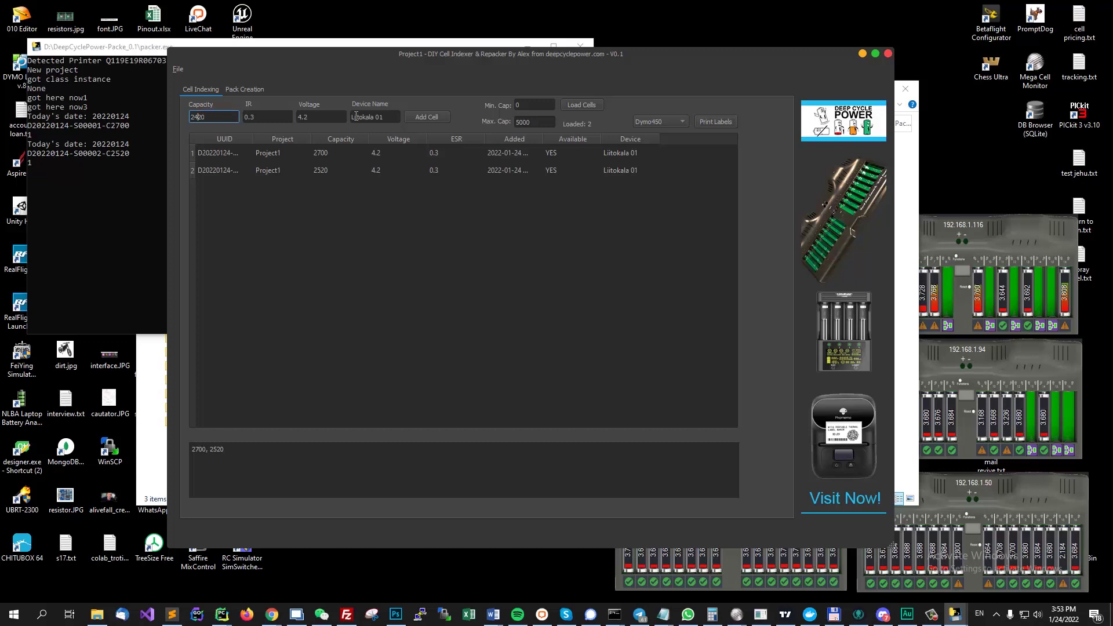
click(427, 117)
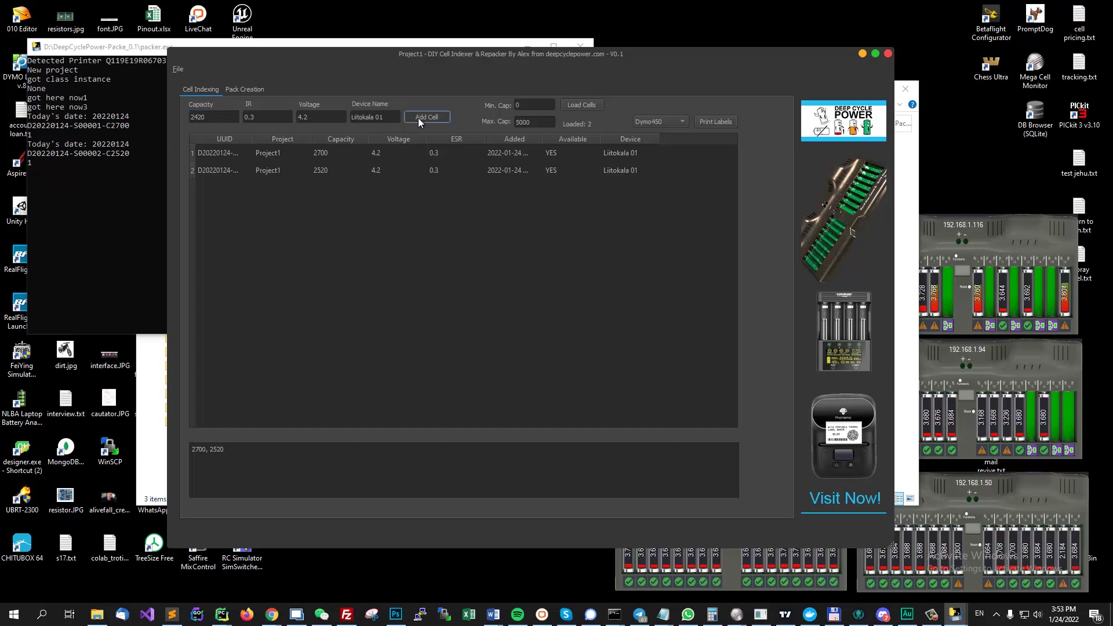
click(197, 116)
key(BackSpace)
text(9)
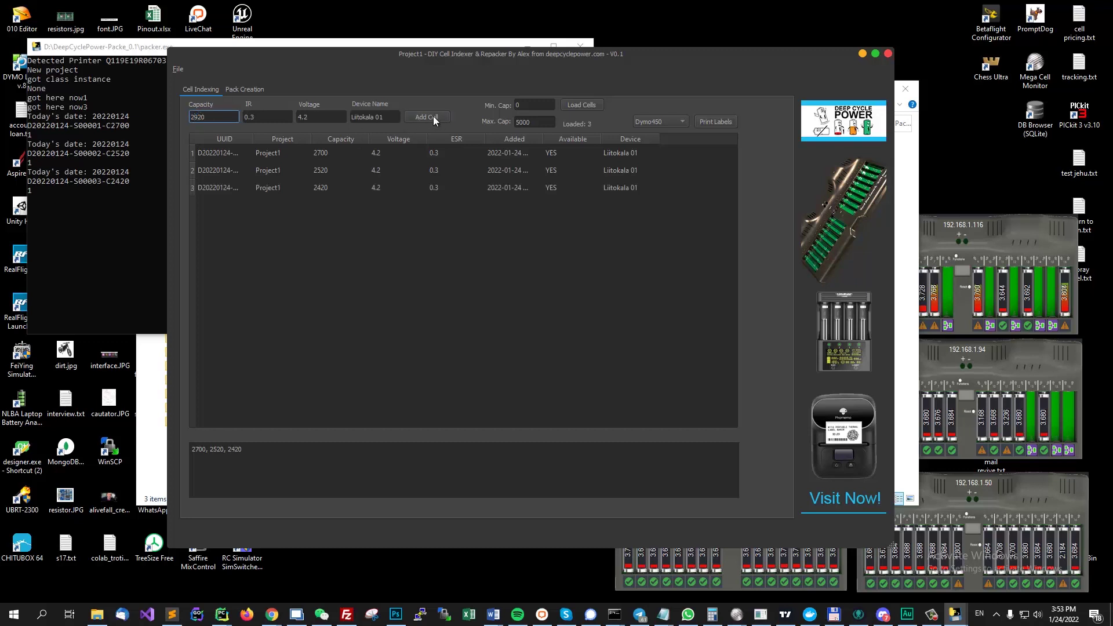
click(433, 116)
Add cells five to eight with capacities 2420, 2520, 2720 and 2340
click(199, 118)
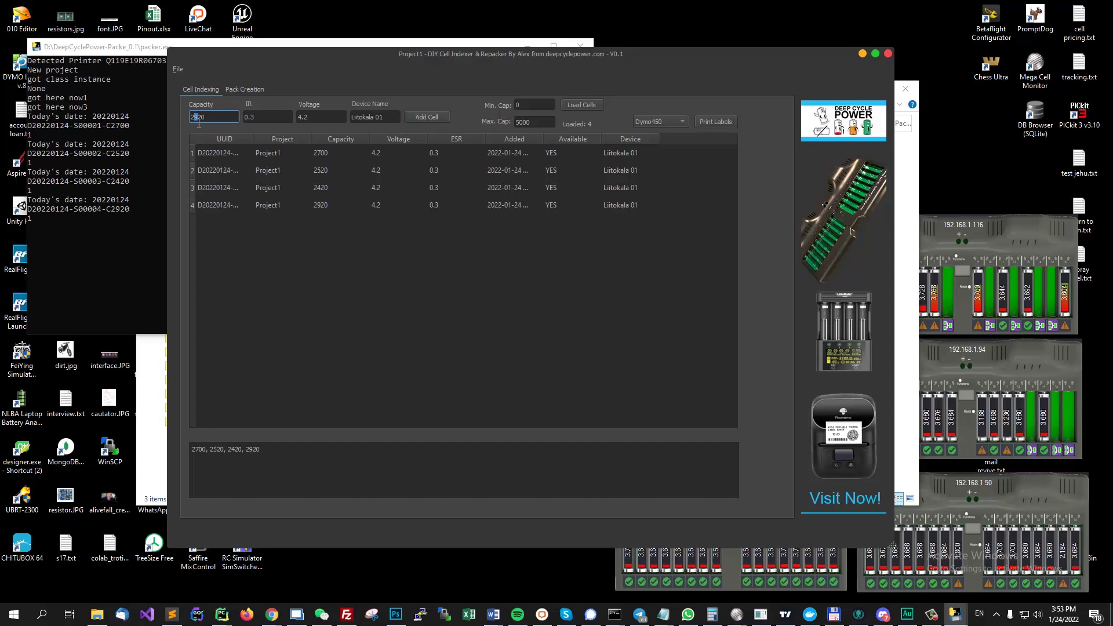
click(416, 117)
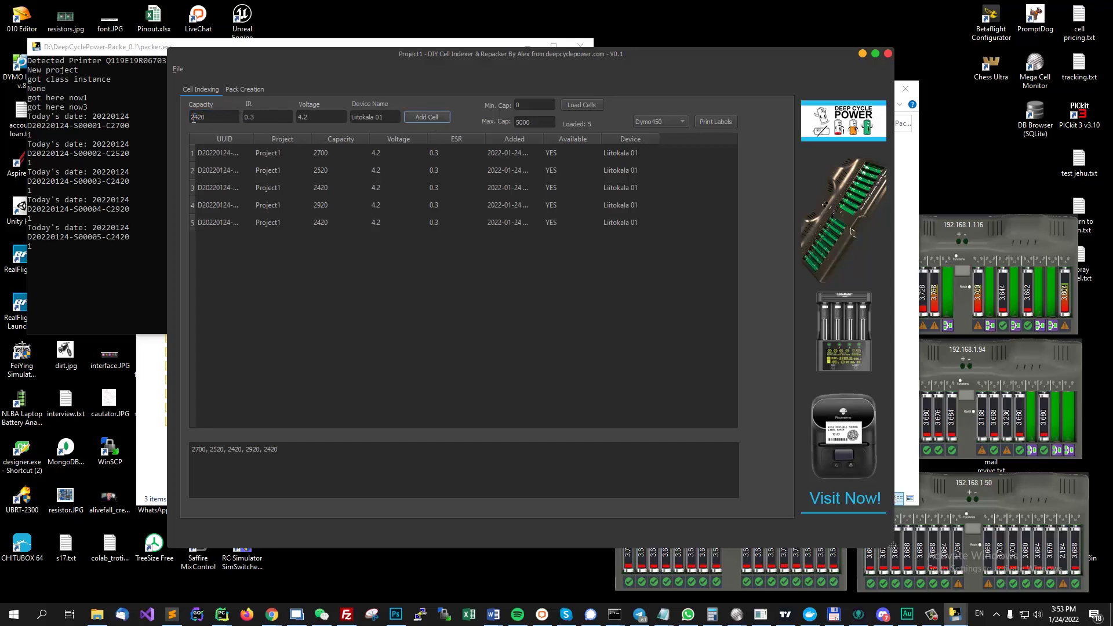
click(198, 117)
key(BackSpace)
text(5)
click(427, 117)
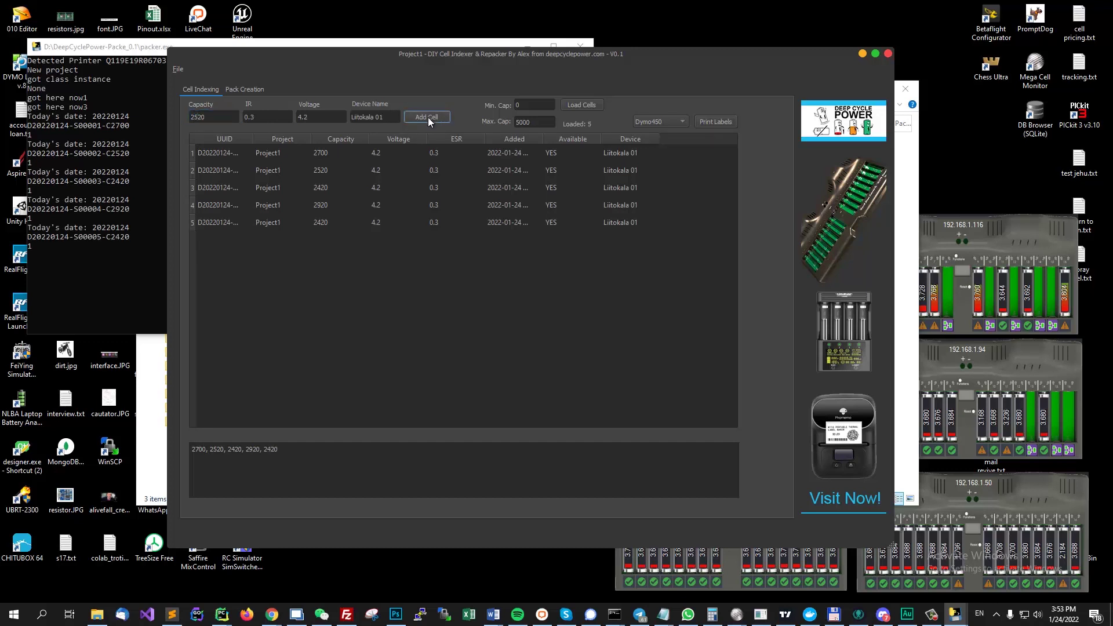
click(197, 118)
key(BackSpace)
text(8)
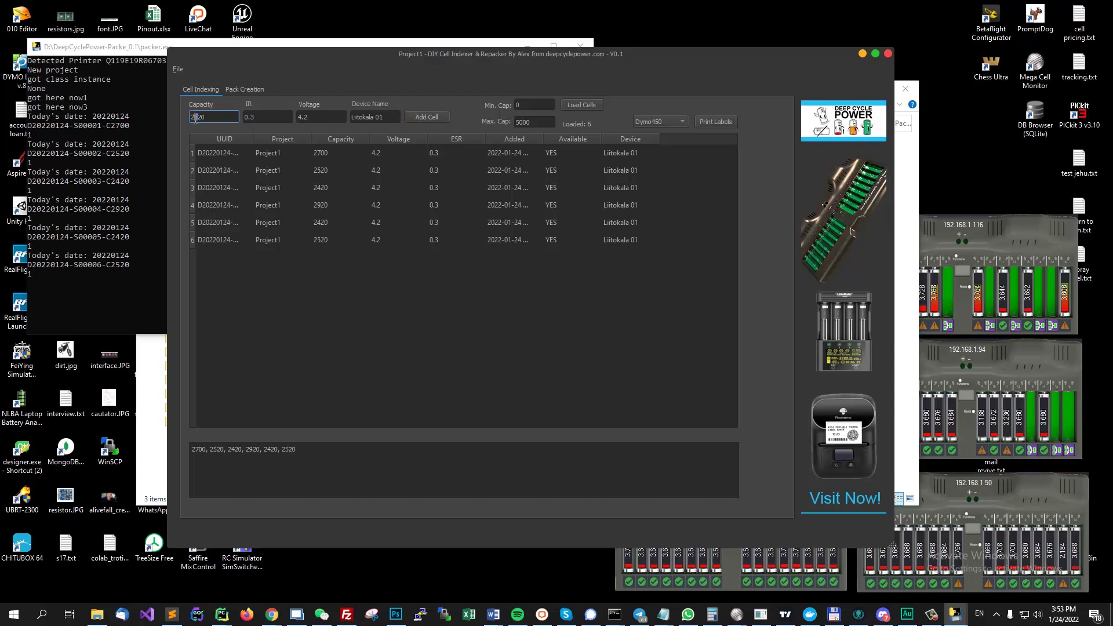
click(416, 115)
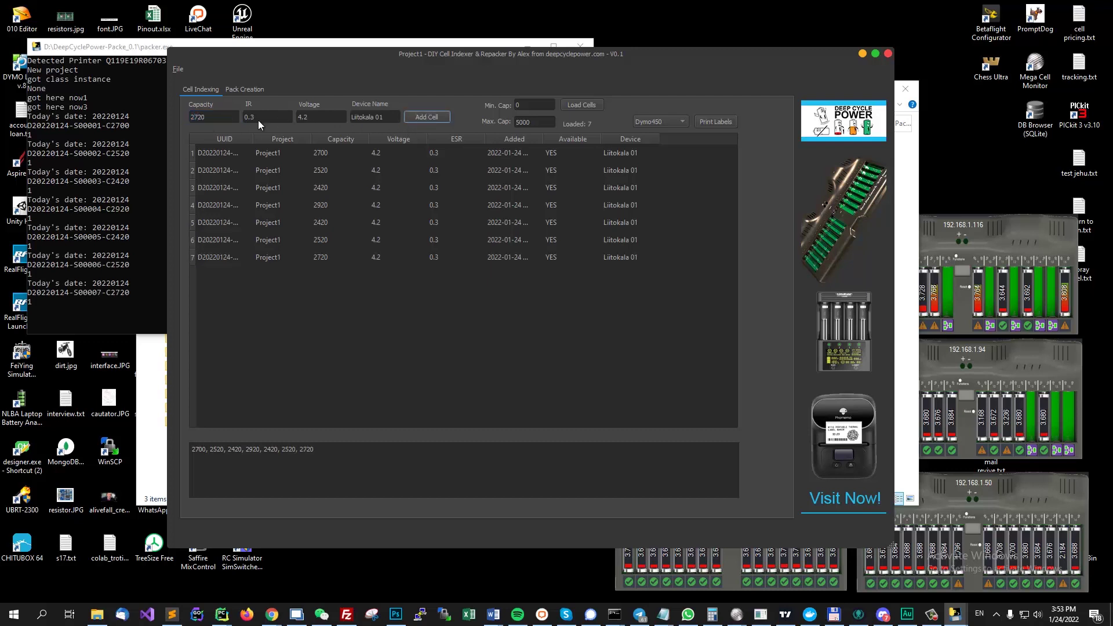
drag(191, 118, 204, 119)
text(340)
click(434, 117)
Add cells nine to twelve with capacities 2560, 2660, 2775 and 2375
click(195, 118)
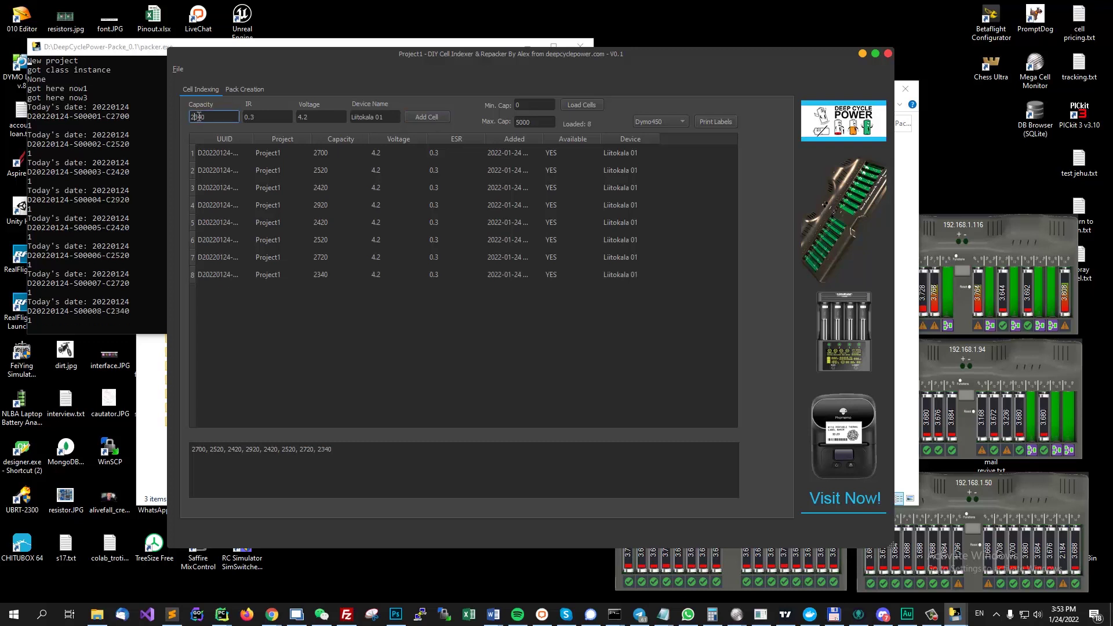
drag(194, 118, 204, 119)
text(560)
click(407, 117)
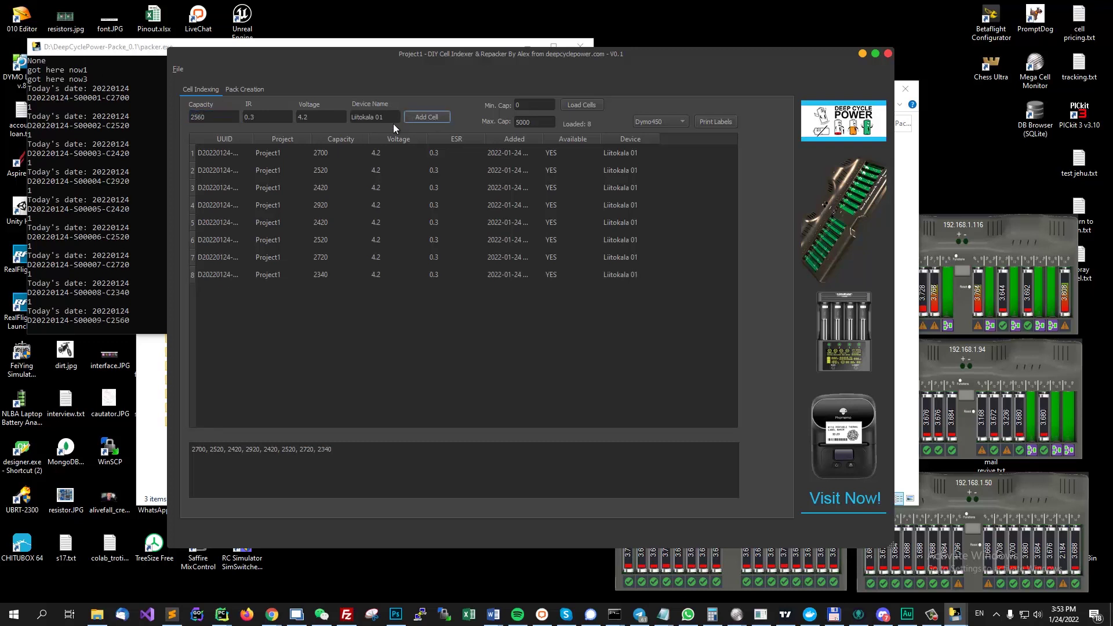
drag(193, 118, 203, 118)
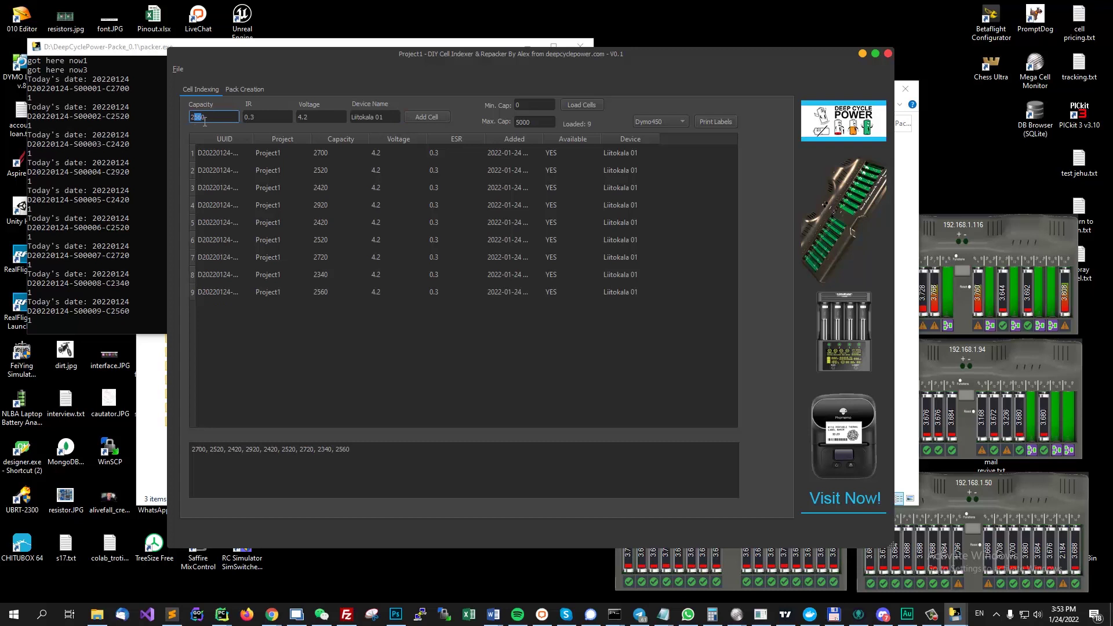
text(660)
click(425, 118)
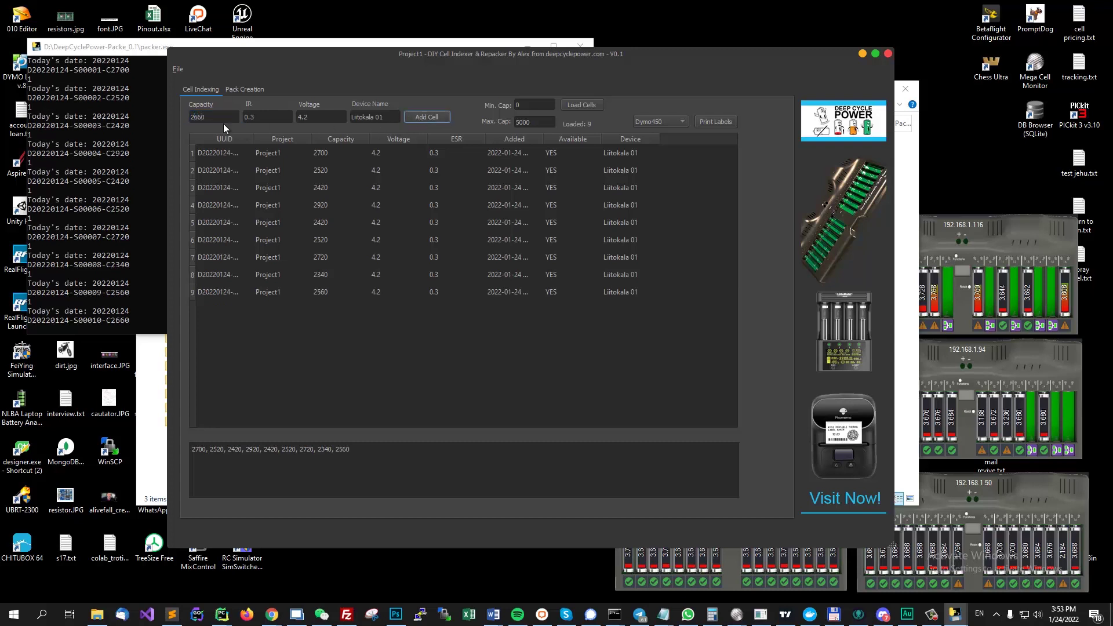
drag(194, 117, 209, 117)
text(775)
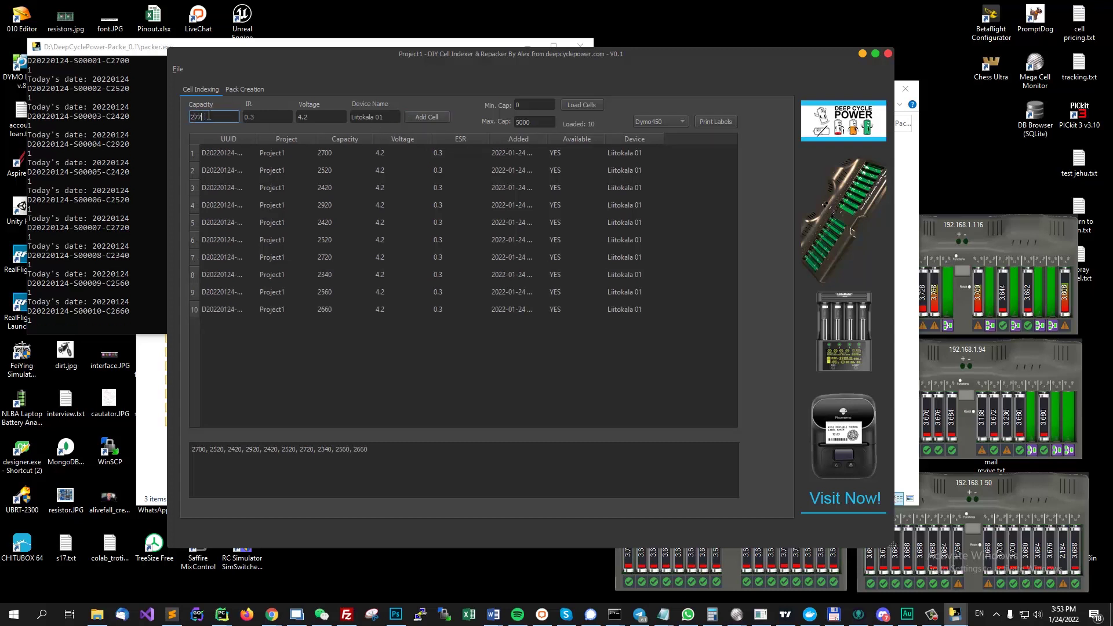
click(428, 118)
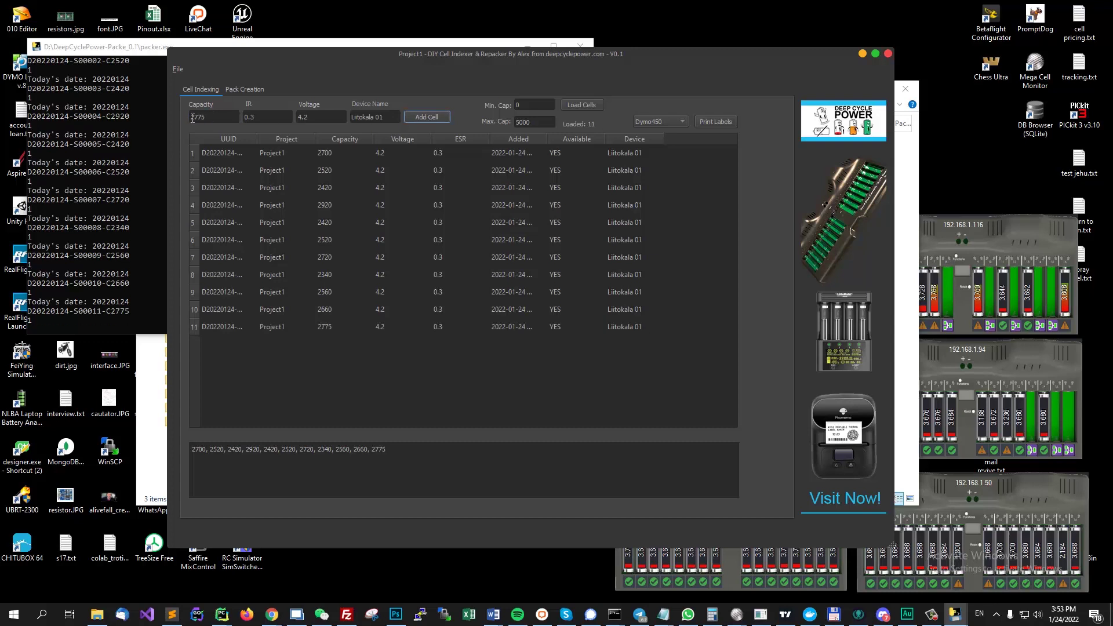
drag(194, 118, 202, 118)
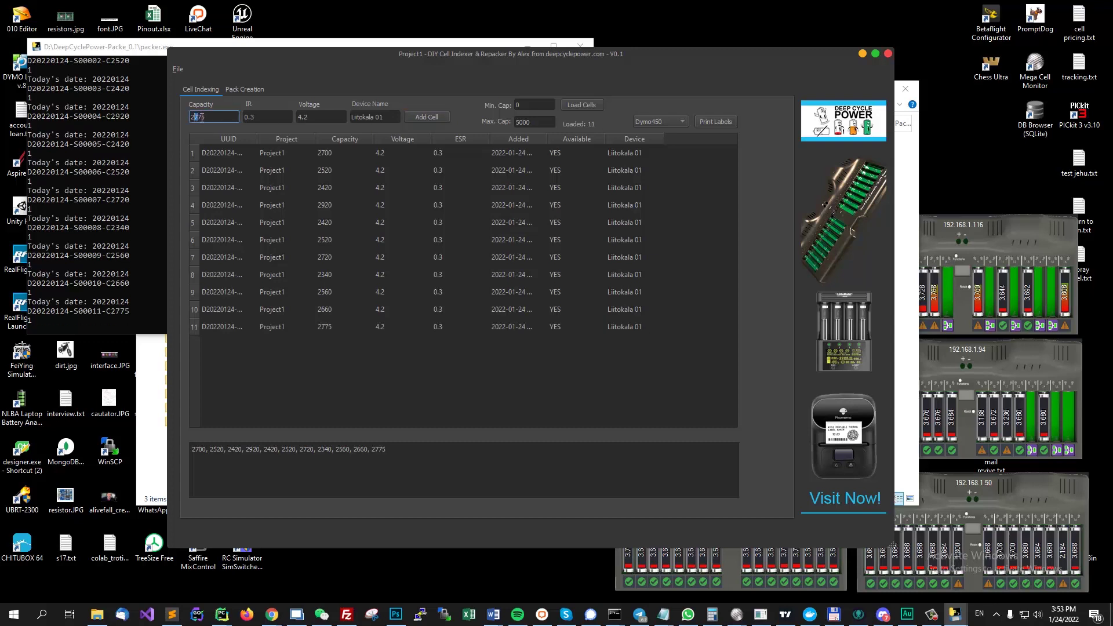
click(425, 118)
Add the last four cells with capacities 1805, 2455, 2455 and 2565
drag(220, 117, 172, 121)
text(1)
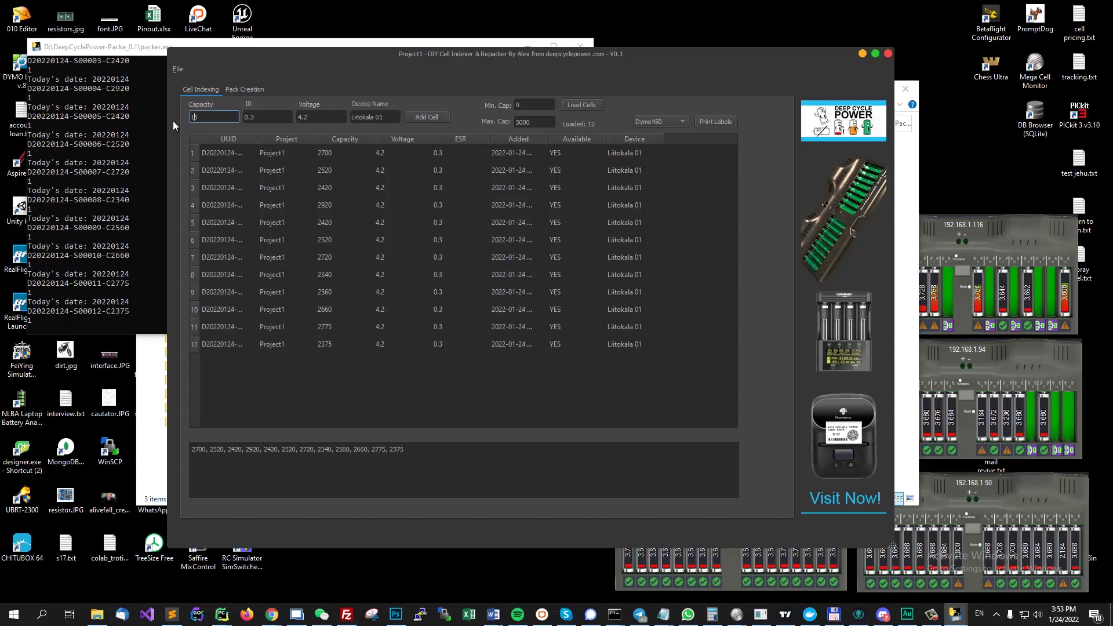
text(805)
click(414, 116)
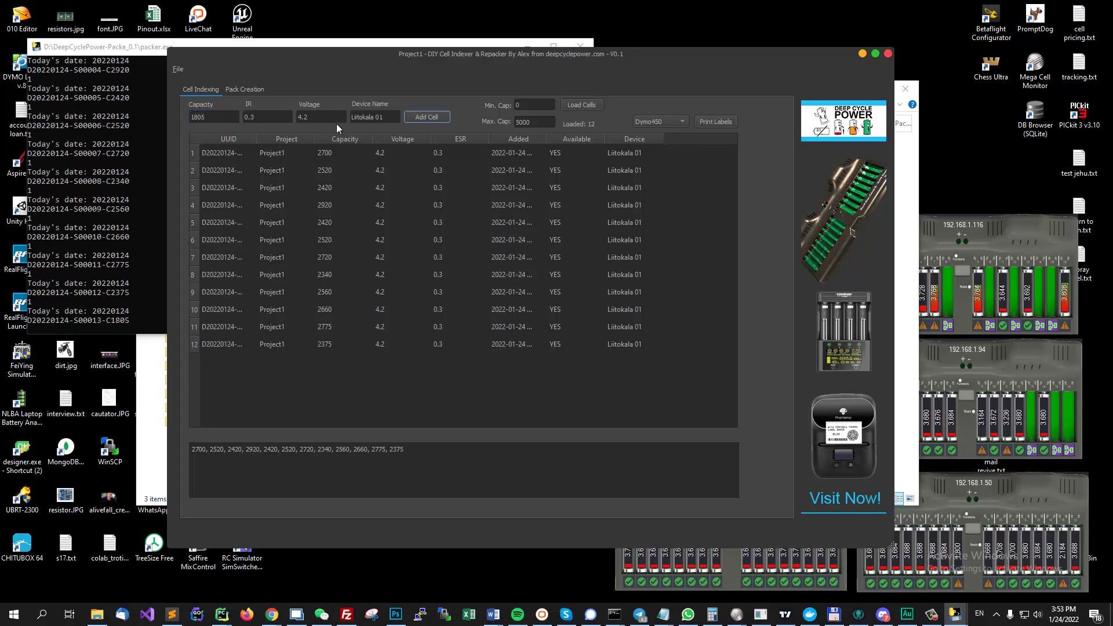
drag(191, 118, 200, 118)
text(2)
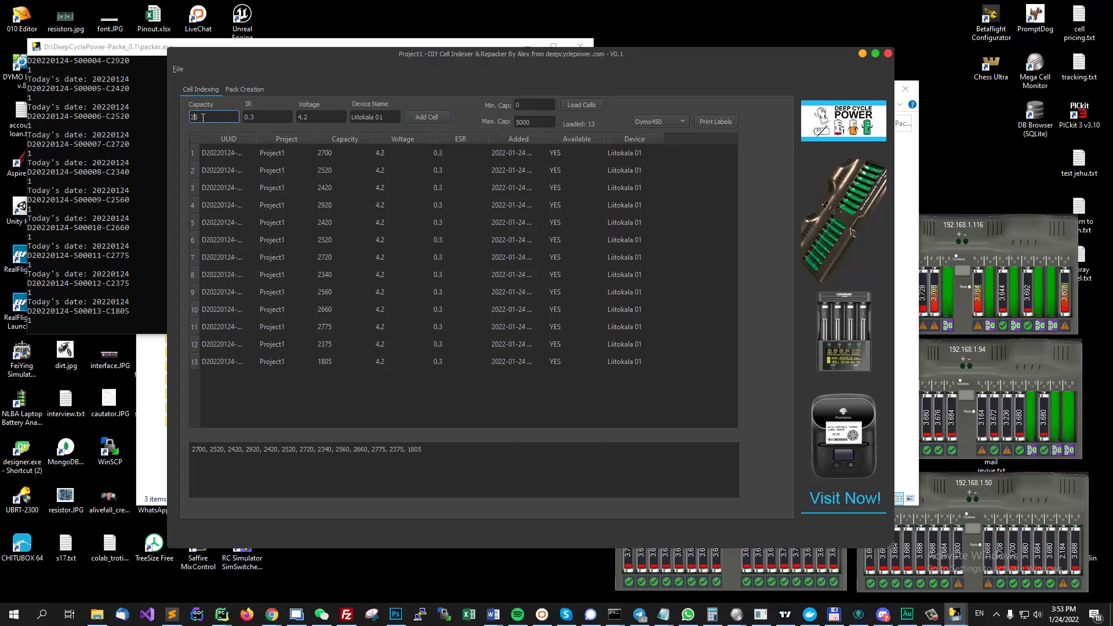
text(455)
click(415, 117)
click(196, 118)
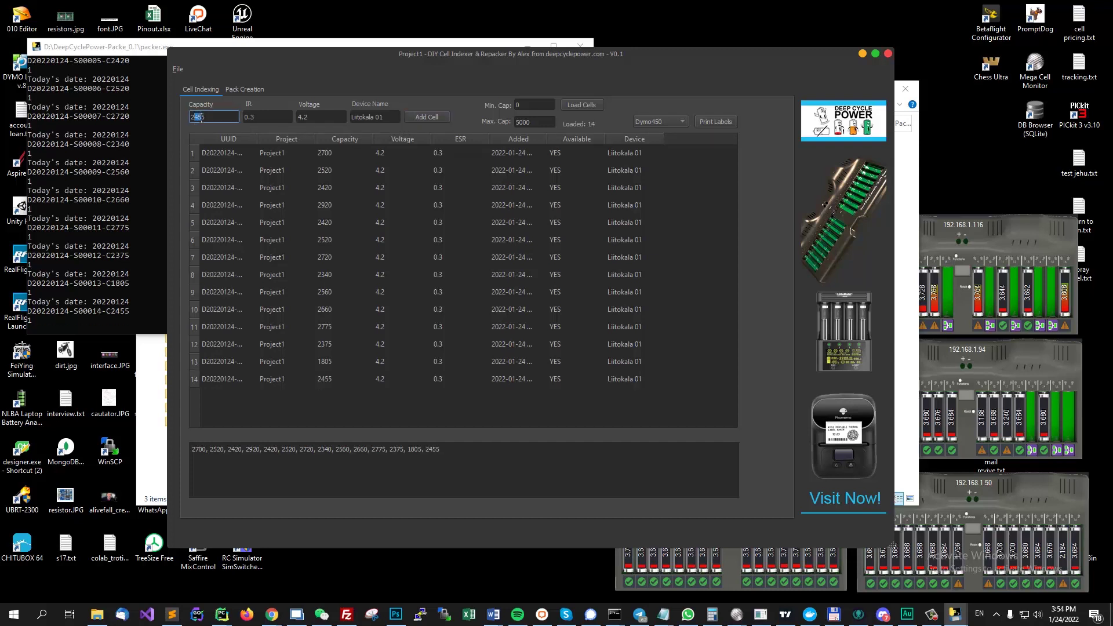
text(5)
click(430, 118)
double_click(196, 118)
text(2566)
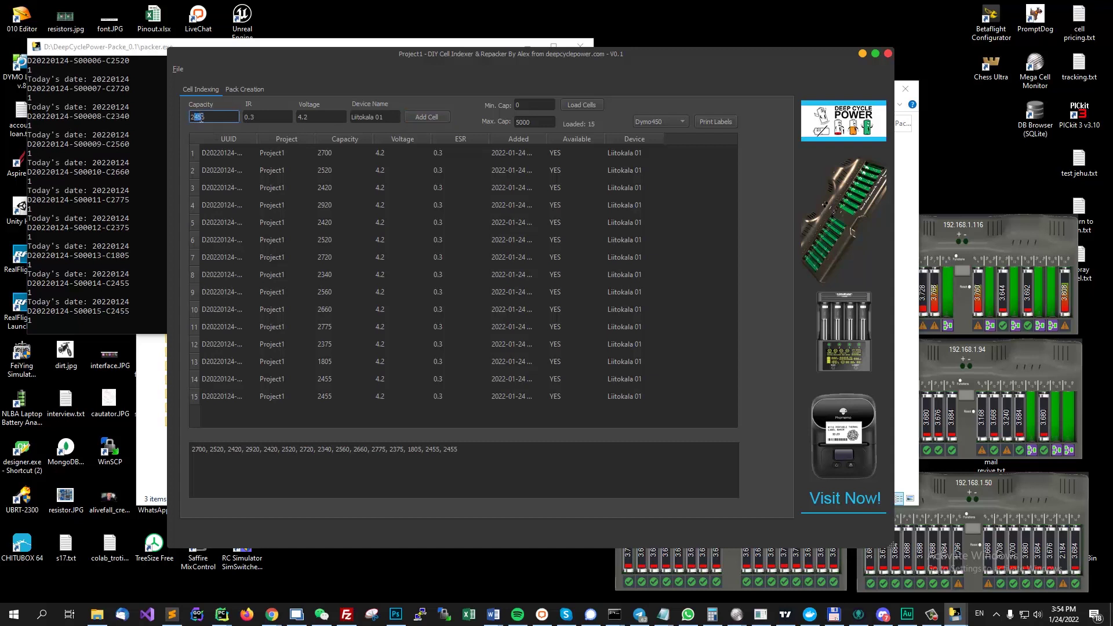
click(419, 122)
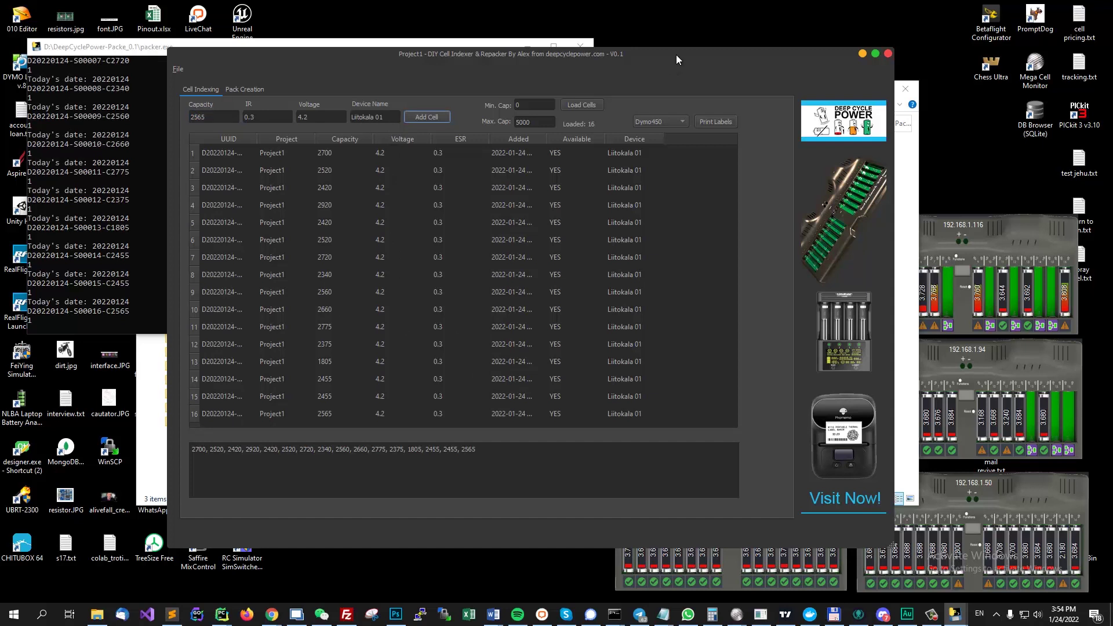
drag(676, 54, 670, 35)
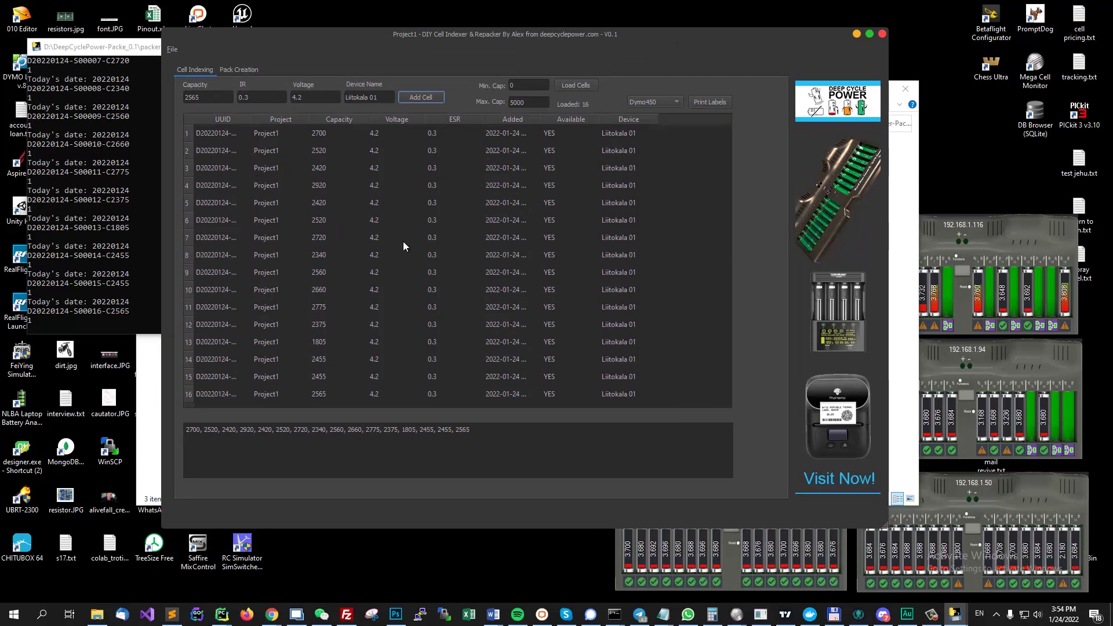
drag(516, 443, 186, 430)
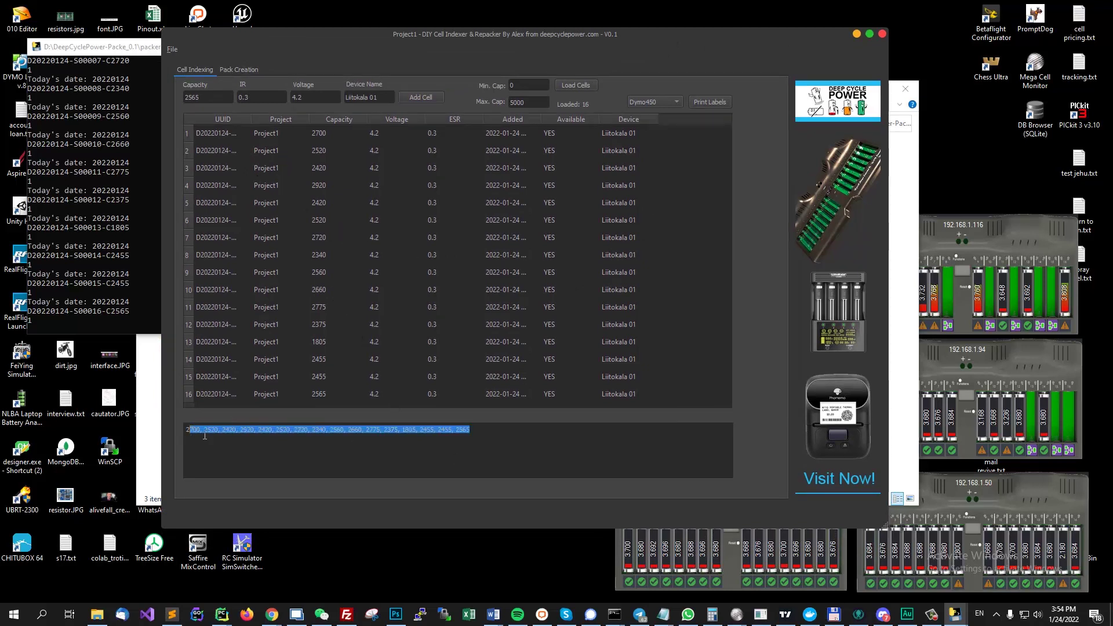
drag(562, 442, 187, 432)
triple_click(187, 432)
click(515, 444)
drag(515, 444, 157, 416)
click(532, 455)
drag(532, 454, 219, 412)
click(499, 449)
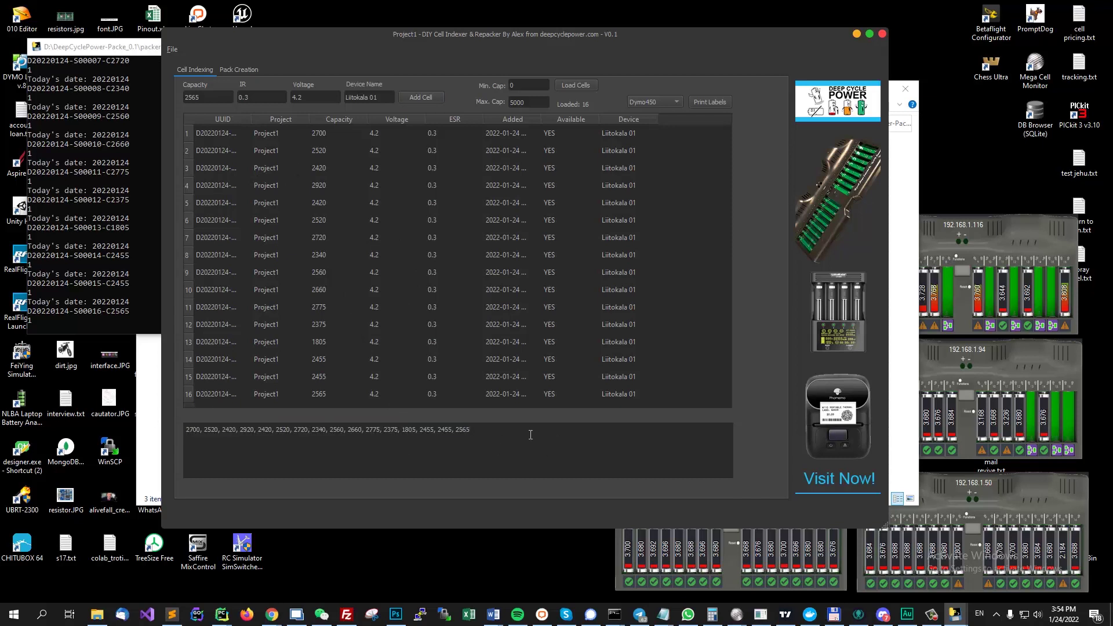
drag(527, 435, 239, 421)
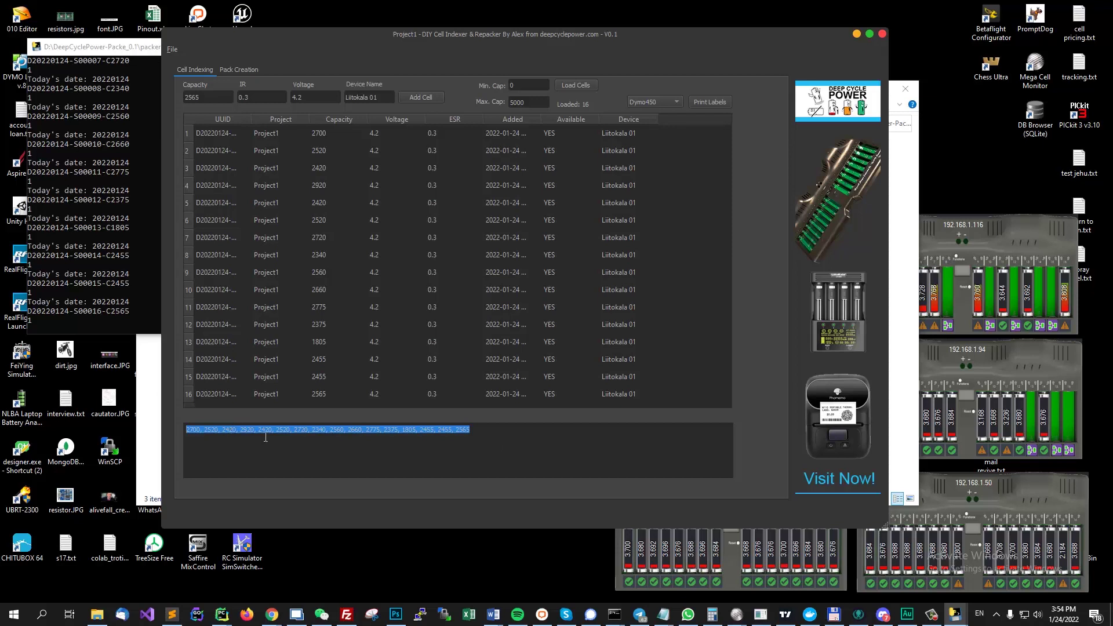
key(End)
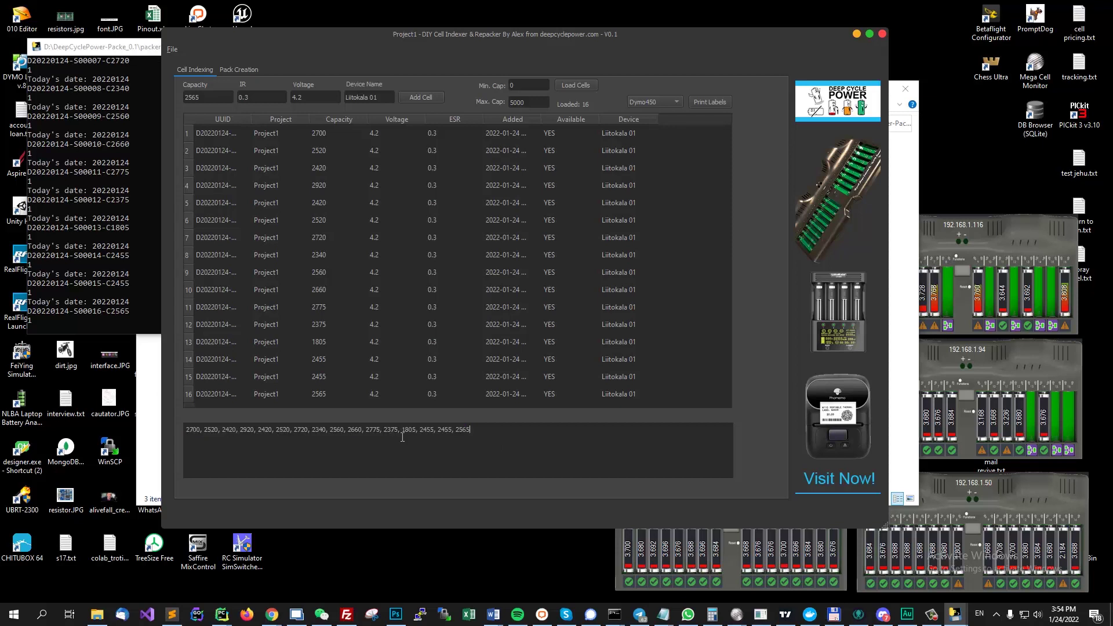
drag(526, 442, 180, 407)
click(432, 466)
key(ctrl+a)
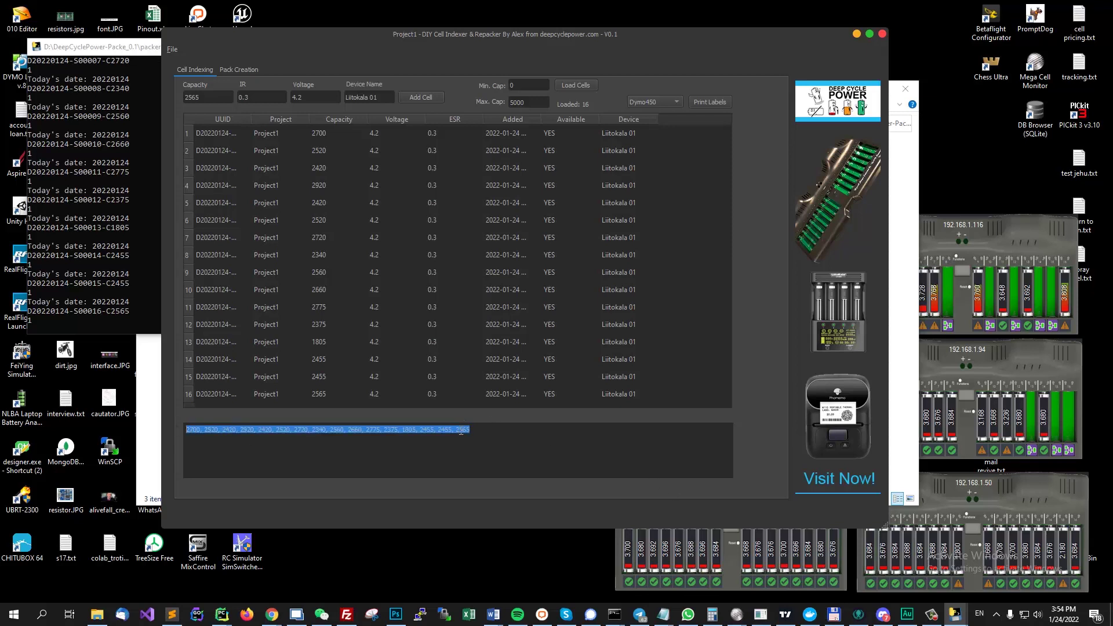
key(Escape)
key(End)
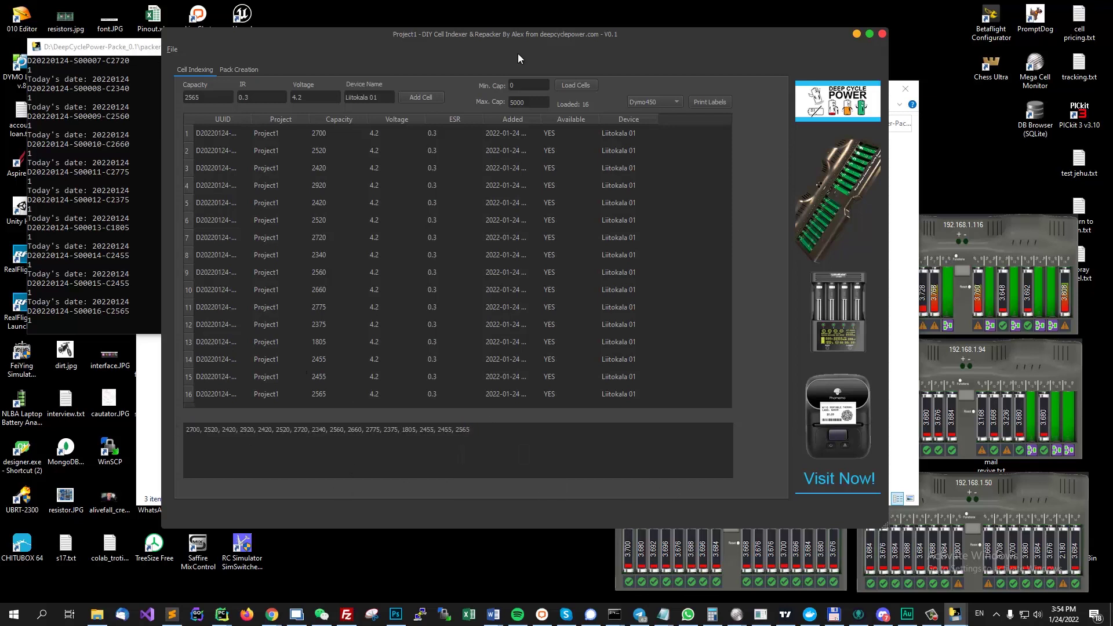
mouse_move(519, 30)
mouse_down()
mouse_move(565, 32)
mouse_move(519, 30)
mouse_up()
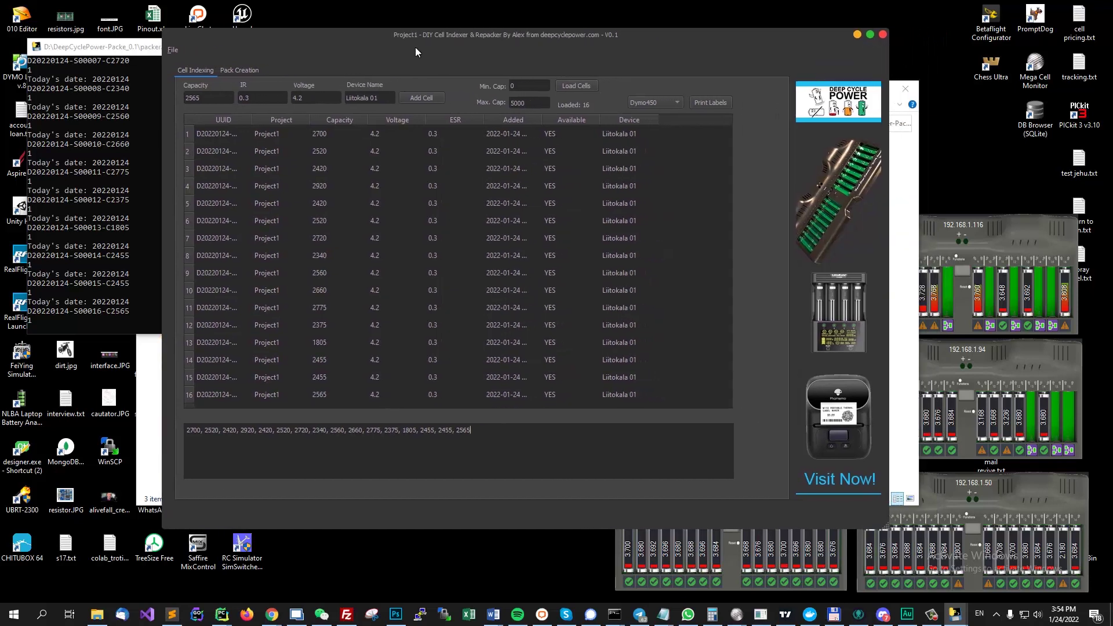
Save the settings, then look through the existing projects and cancel without opening one
click(172, 50)
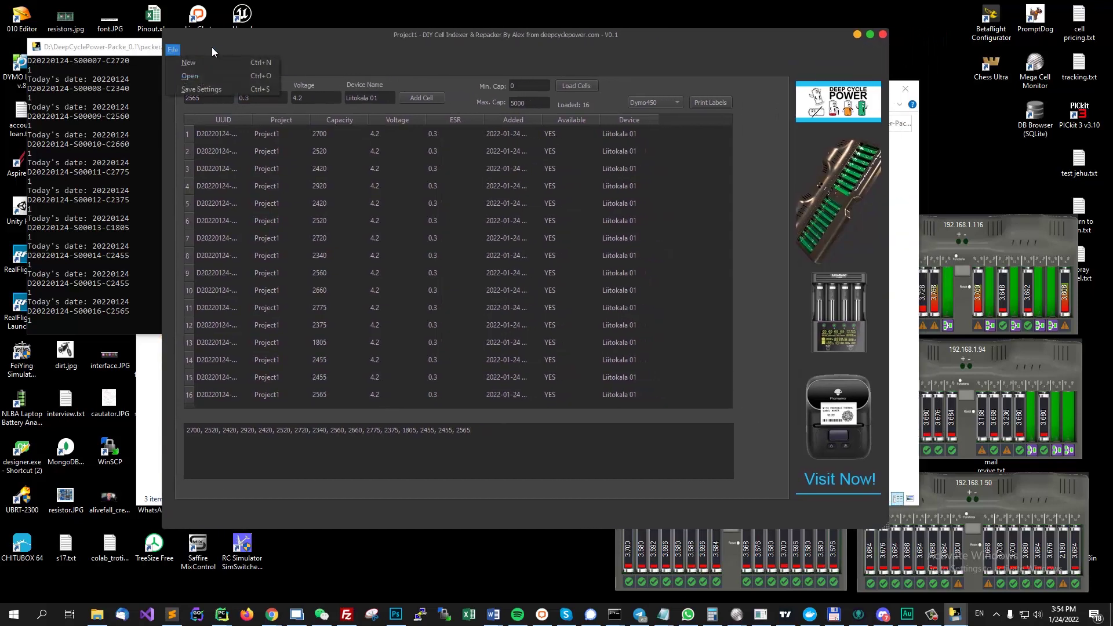
click(203, 88)
click(172, 50)
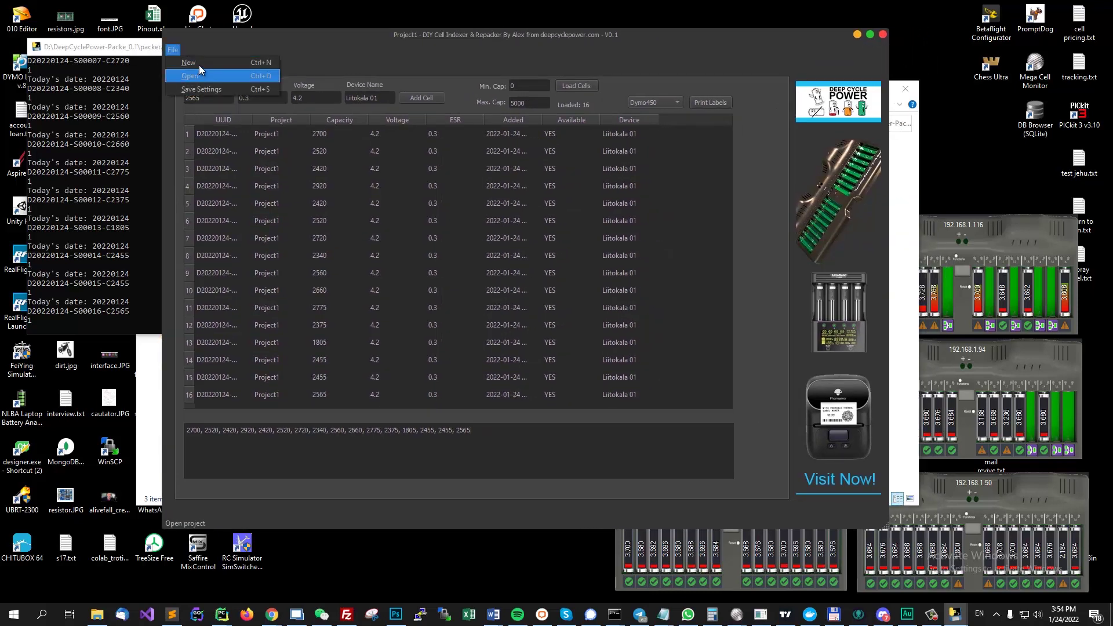
click(199, 75)
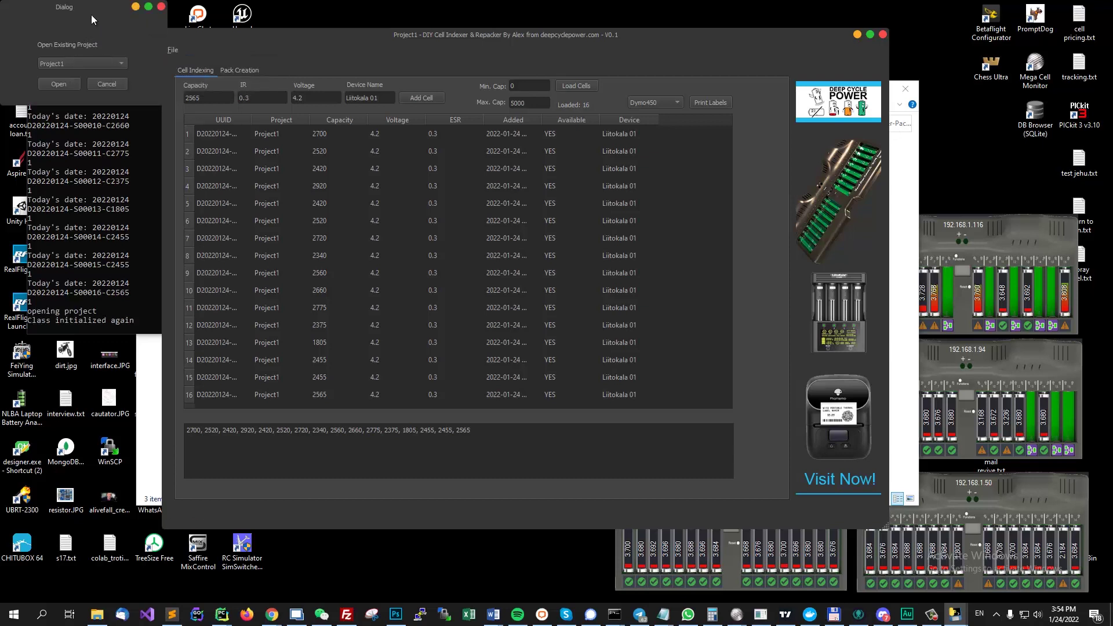
drag(92, 15, 443, 95)
click(432, 158)
click(420, 157)
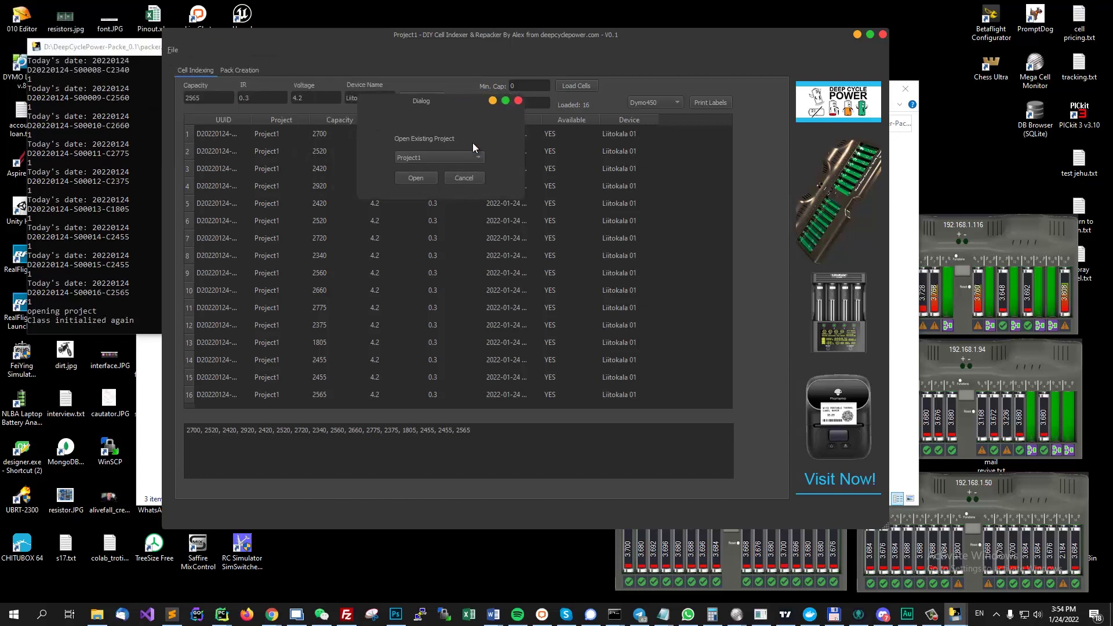
click(518, 100)
Create a new project named Project2 and load its cells, which shows zero loaded
click(181, 54)
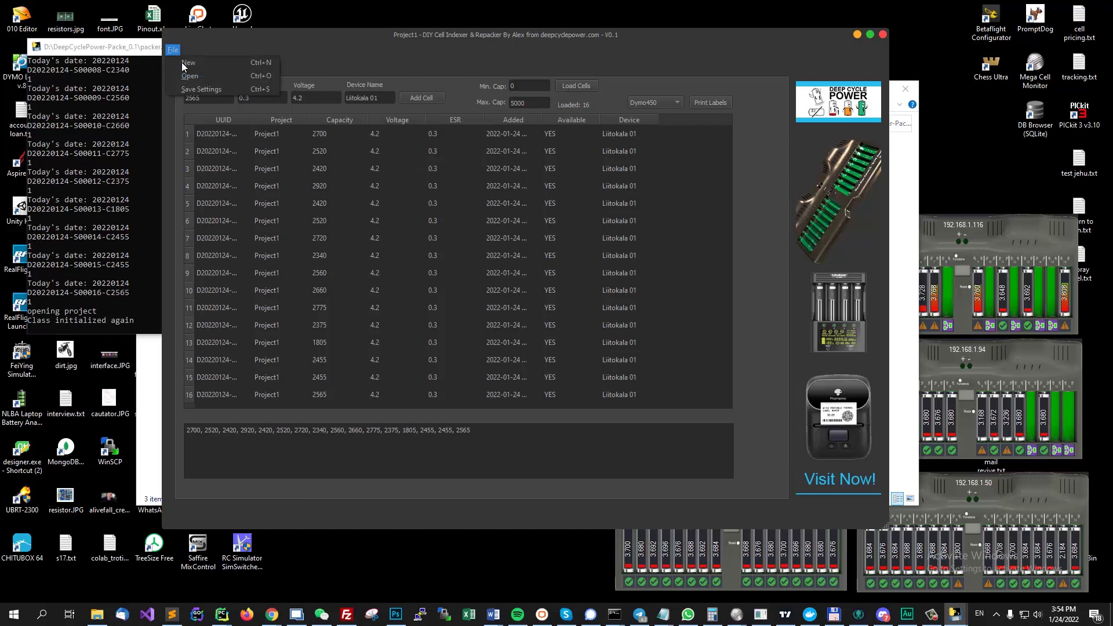
click(197, 68)
click(80, 63)
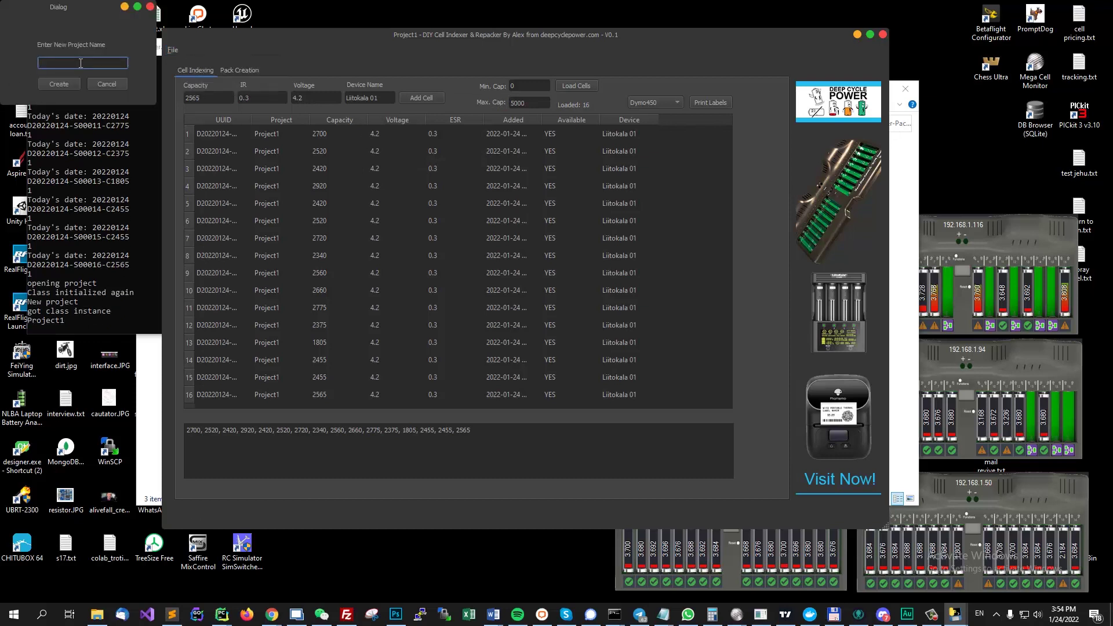
text(Project2)
click(67, 86)
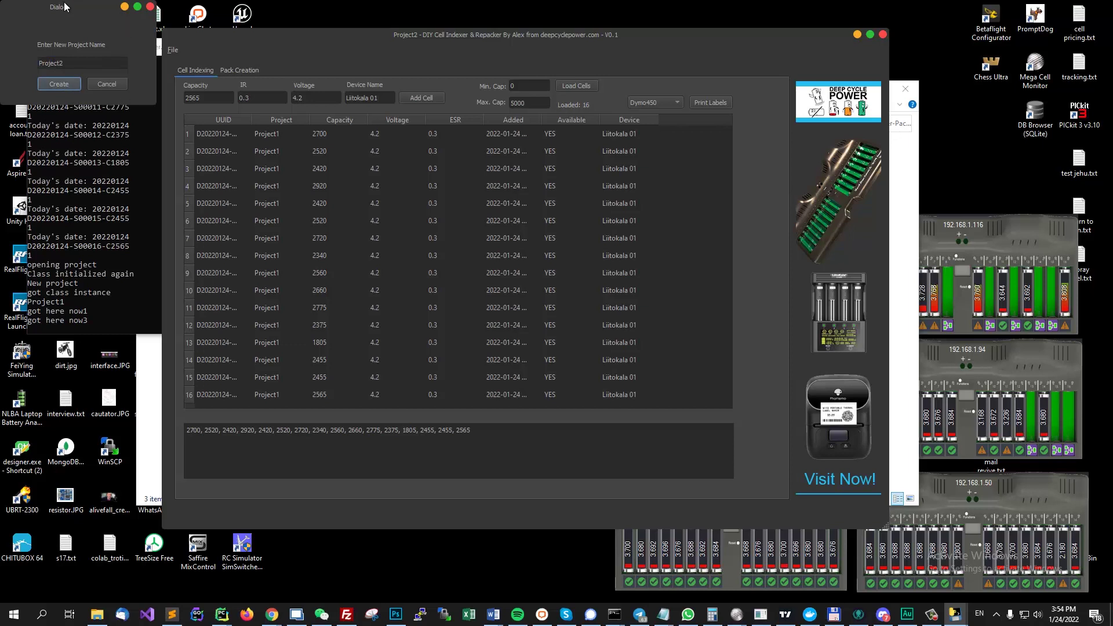
drag(80, 16, 220, 77)
click(292, 67)
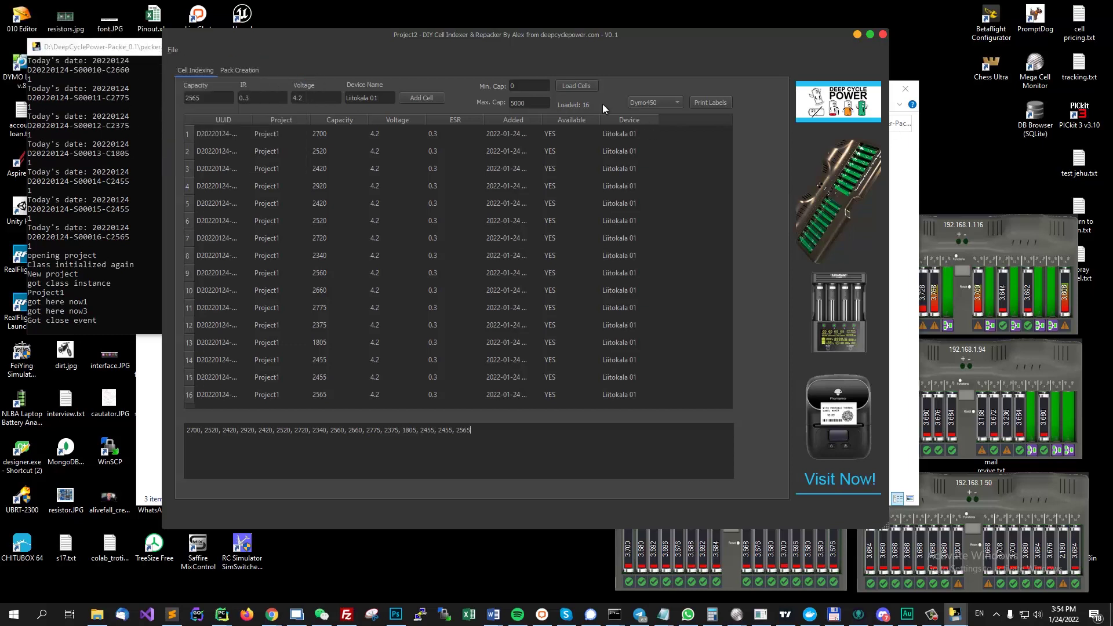
click(571, 85)
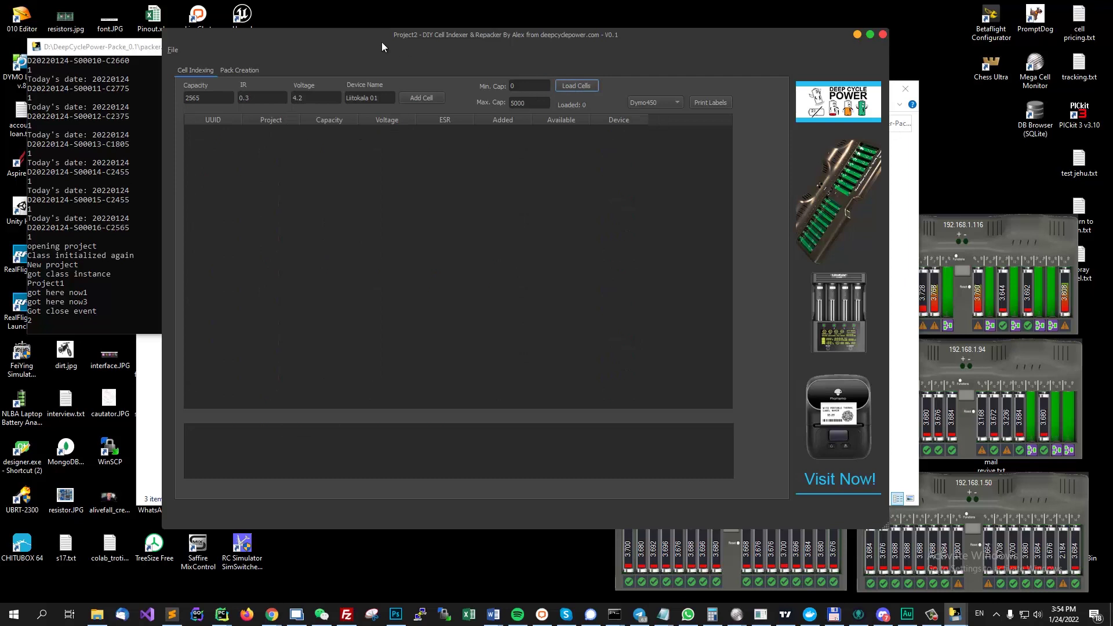
Open Project1 from the project list and load its 16 cells into the table
click(178, 50)
click(200, 77)
click(89, 62)
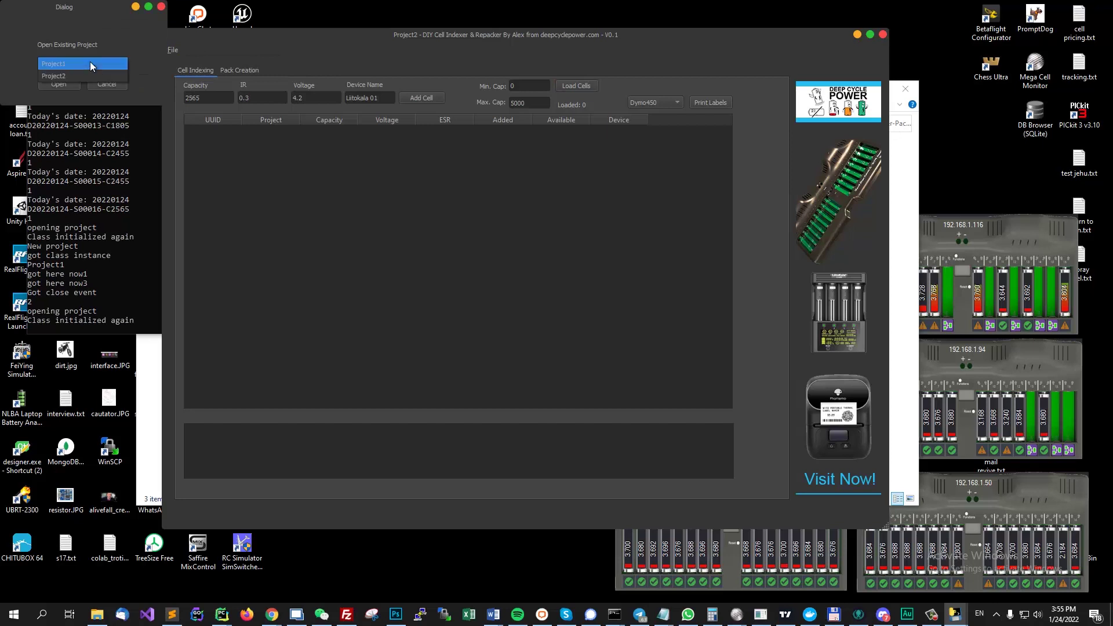
click(89, 62)
click(72, 86)
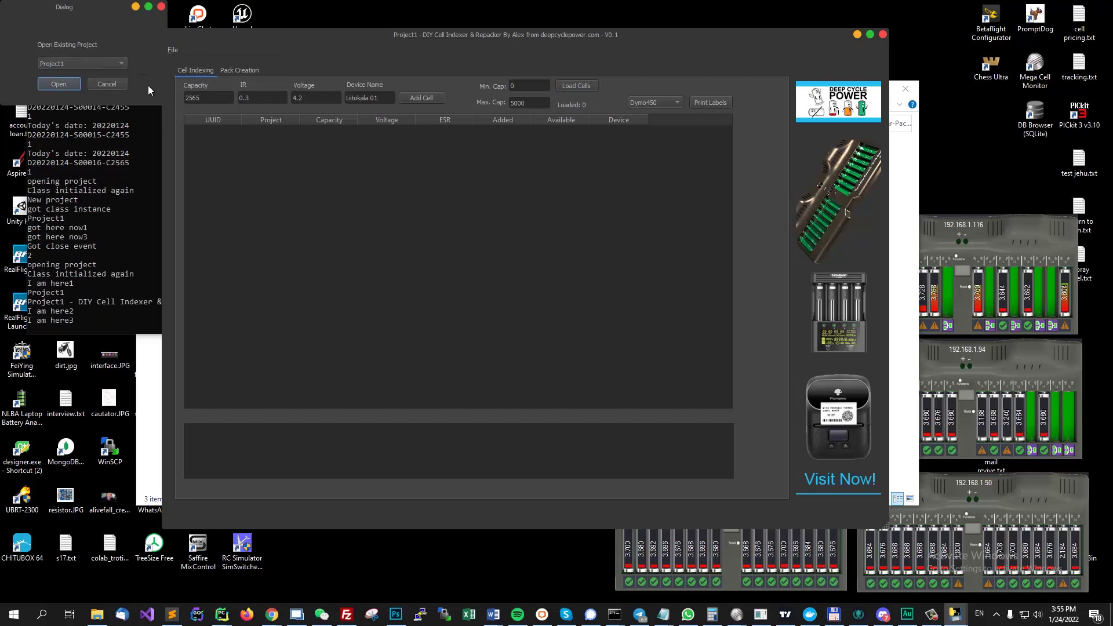
click(105, 84)
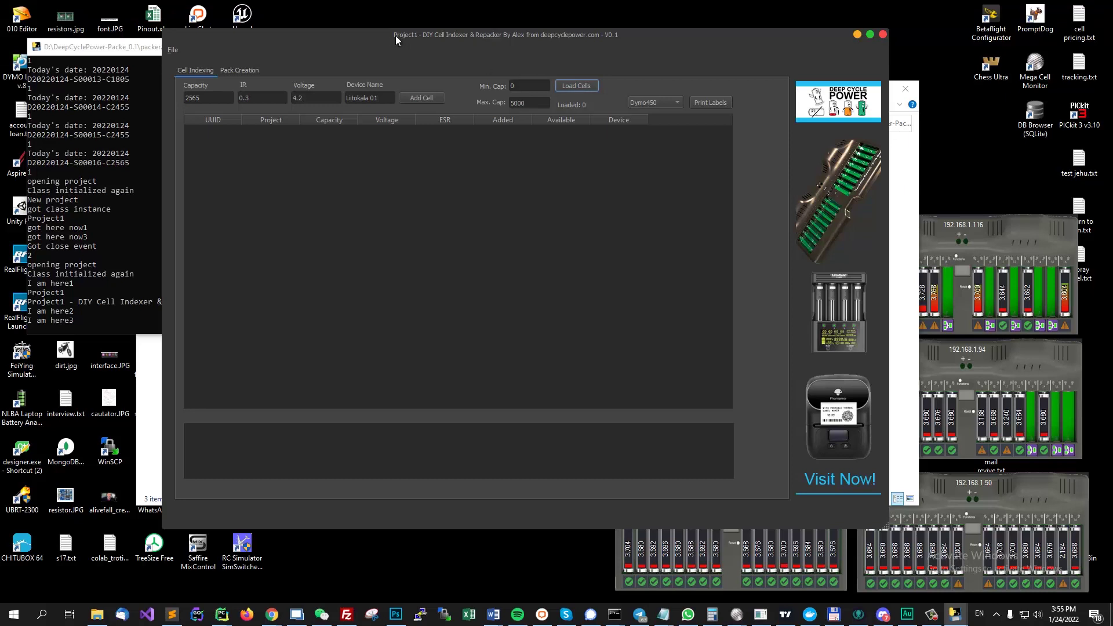
drag(395, 36, 399, 51)
drag(587, 52, 445, 54)
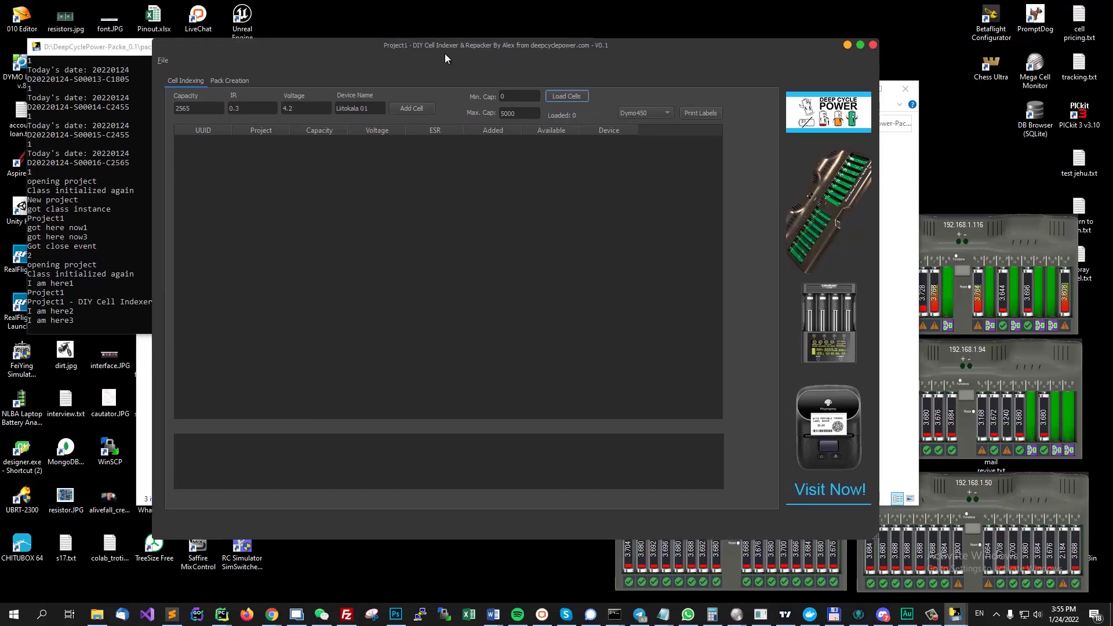
click(568, 96)
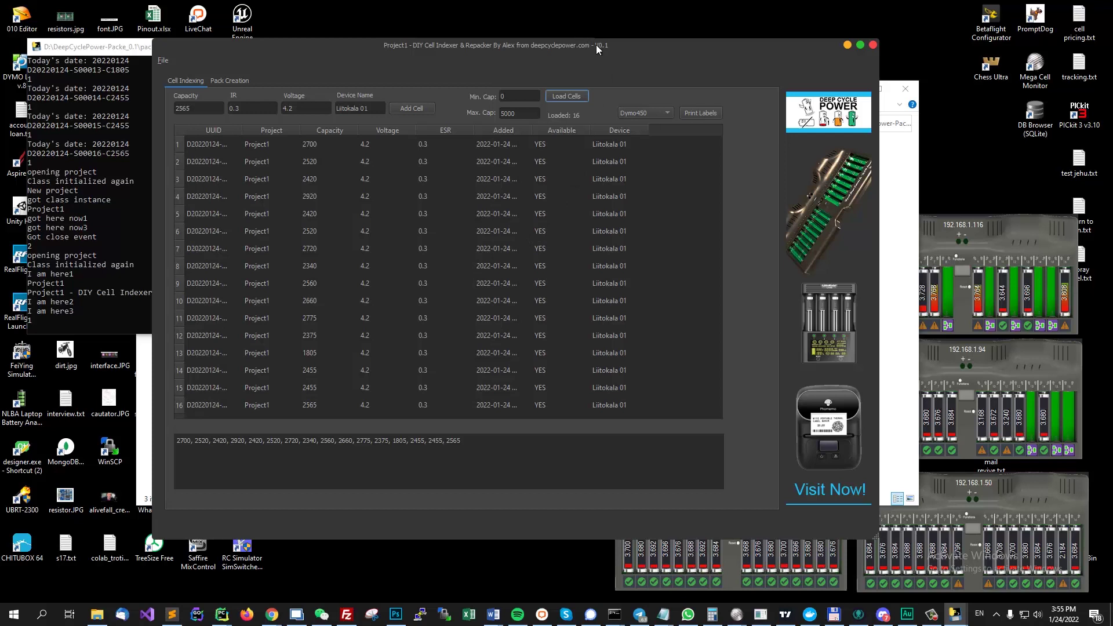
drag(596, 44, 574, 27)
Reload cells with Max. Cap 2000, then restore 5000 to show all 16 cells
click(480, 80)
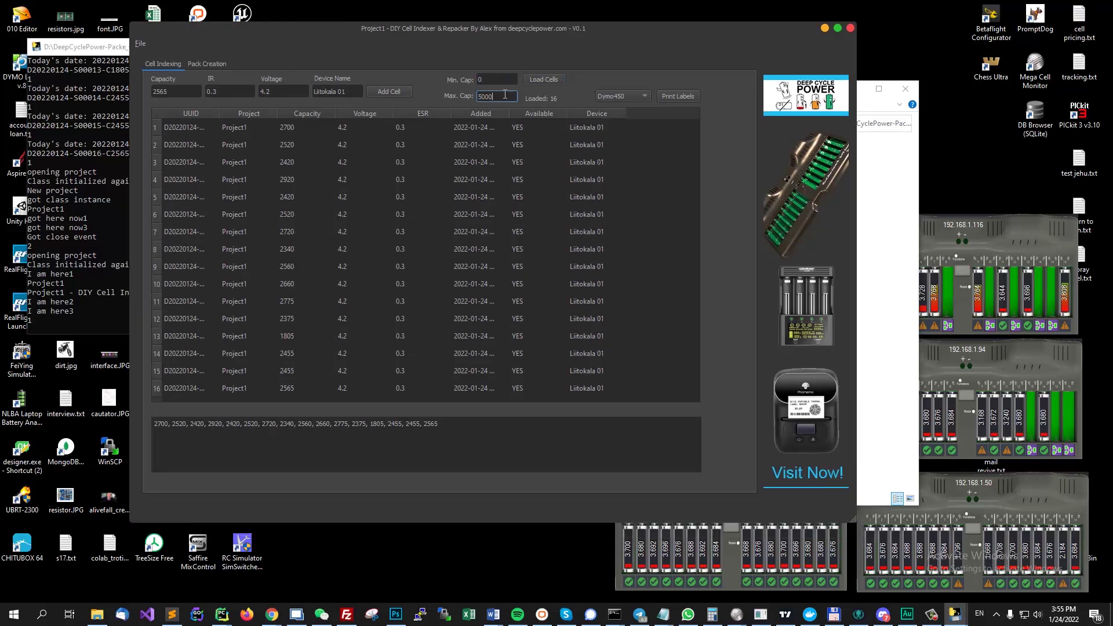
drag(484, 97, 479, 97)
text(3)
click(548, 79)
drag(486, 97, 479, 96)
text(1)
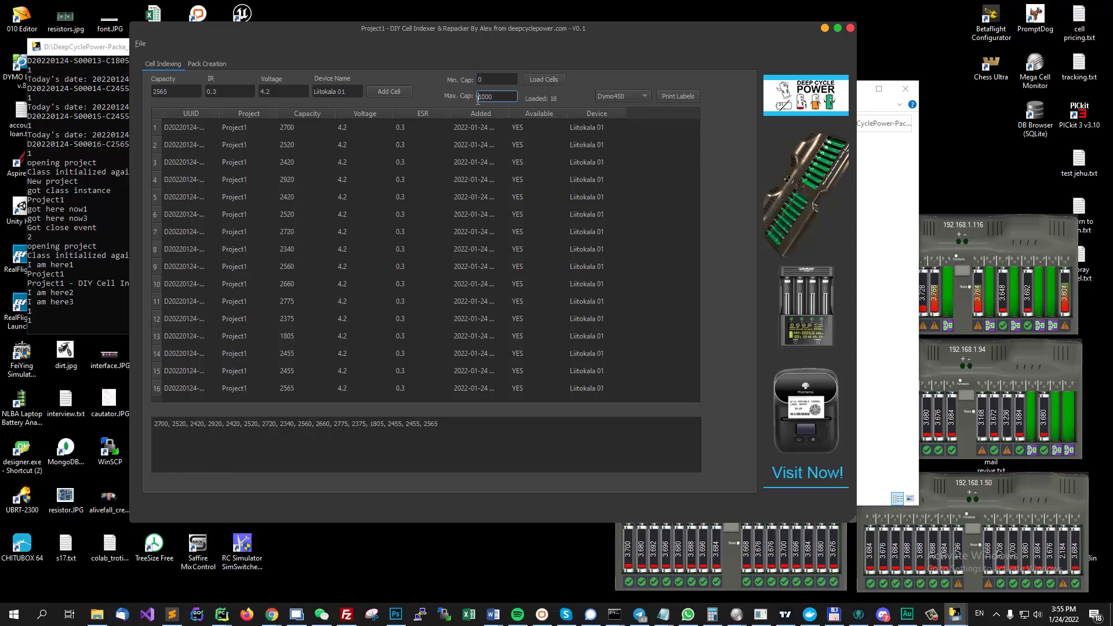
text(2)
click(544, 84)
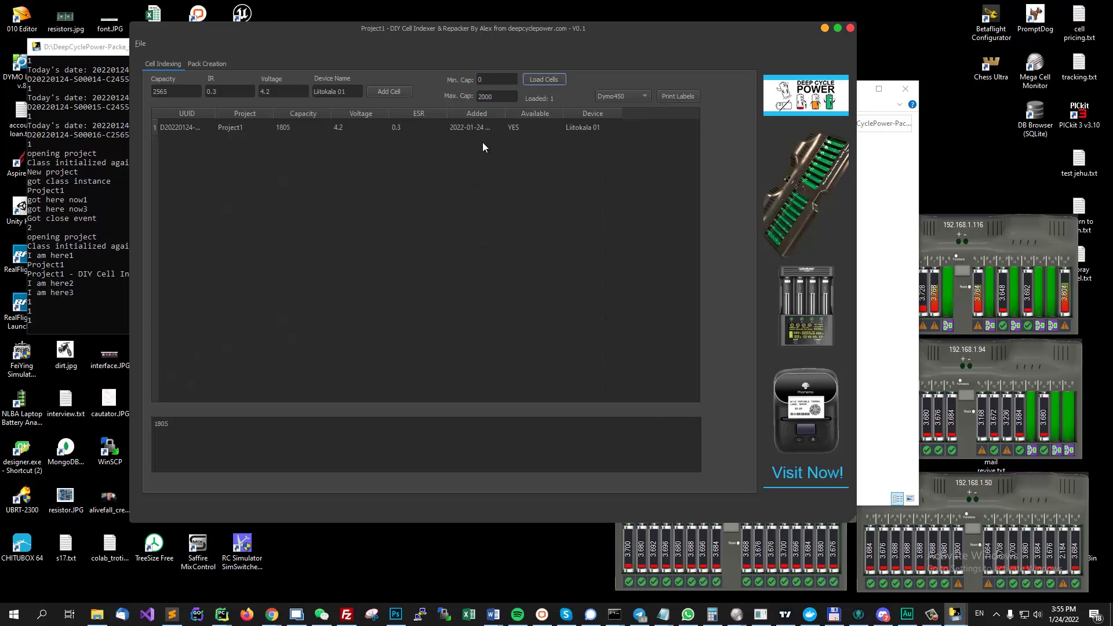
drag(490, 97, 479, 97)
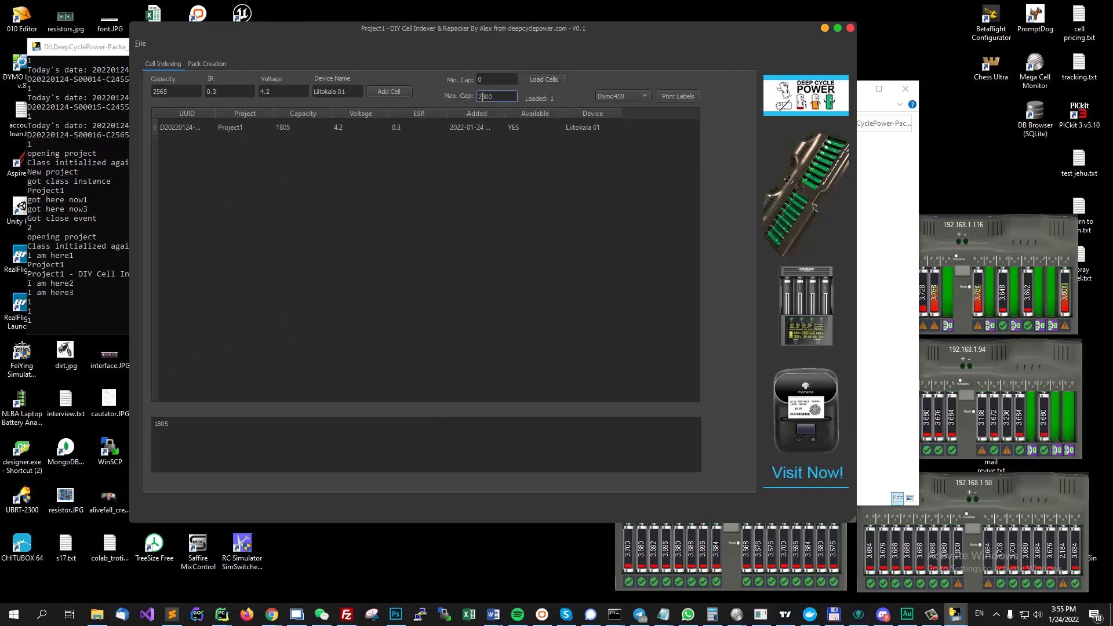
click(544, 81)
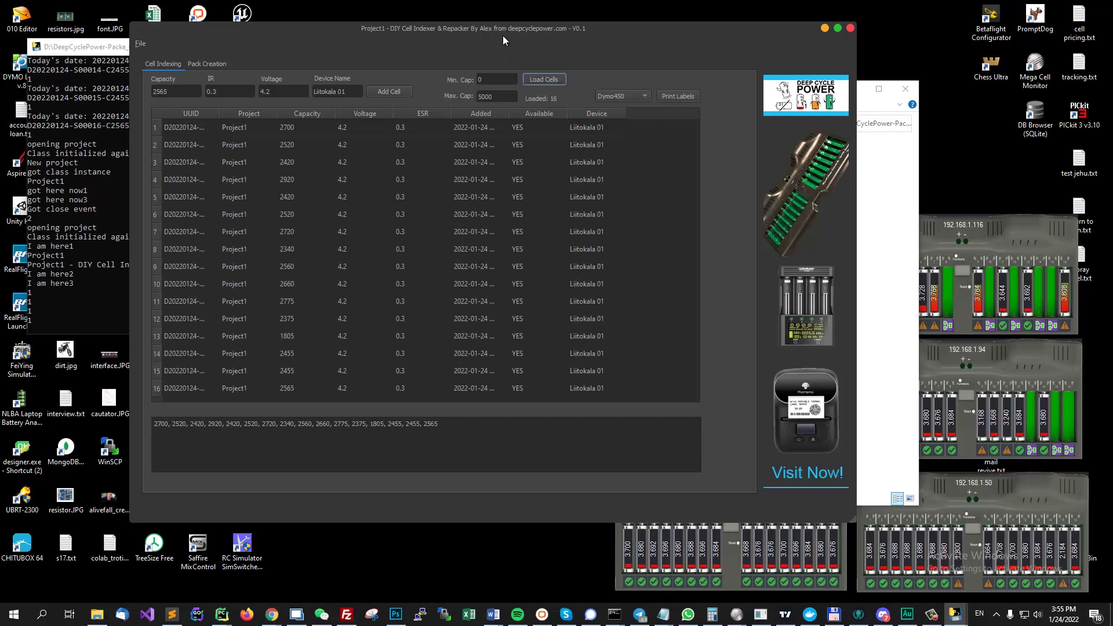
Switch the label printer from Dymo450 to the second detected printer, Q119
click(636, 97)
click(627, 102)
click(629, 99)
click(625, 109)
Switch the label printer to Dymo450, select all 16 cells and print their labels
drag(392, 51, 402, 53)
click(655, 98)
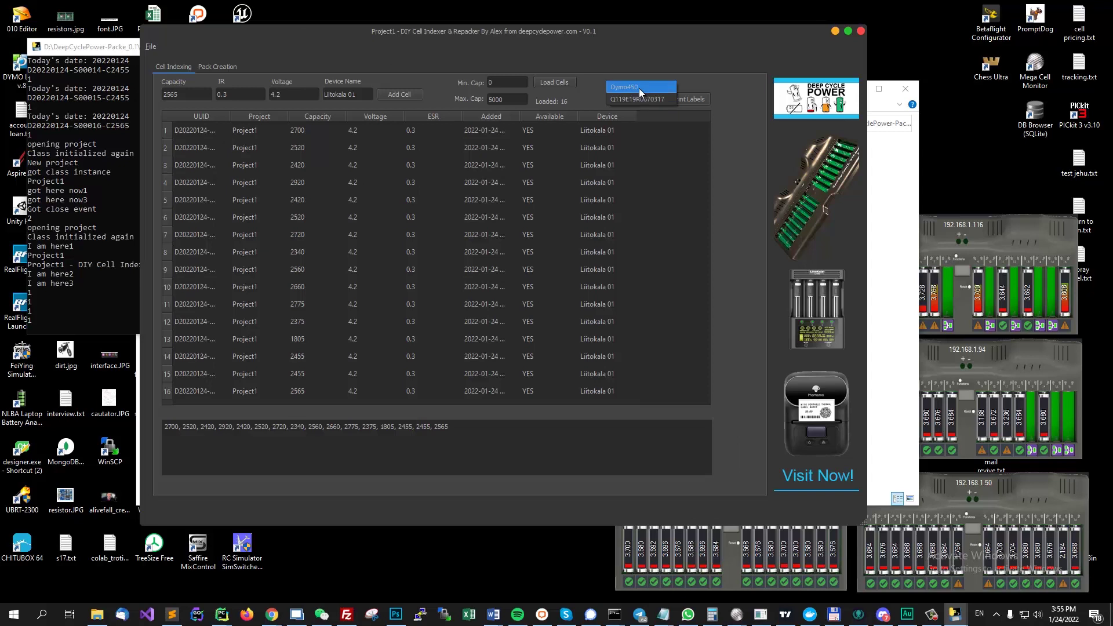
click(639, 88)
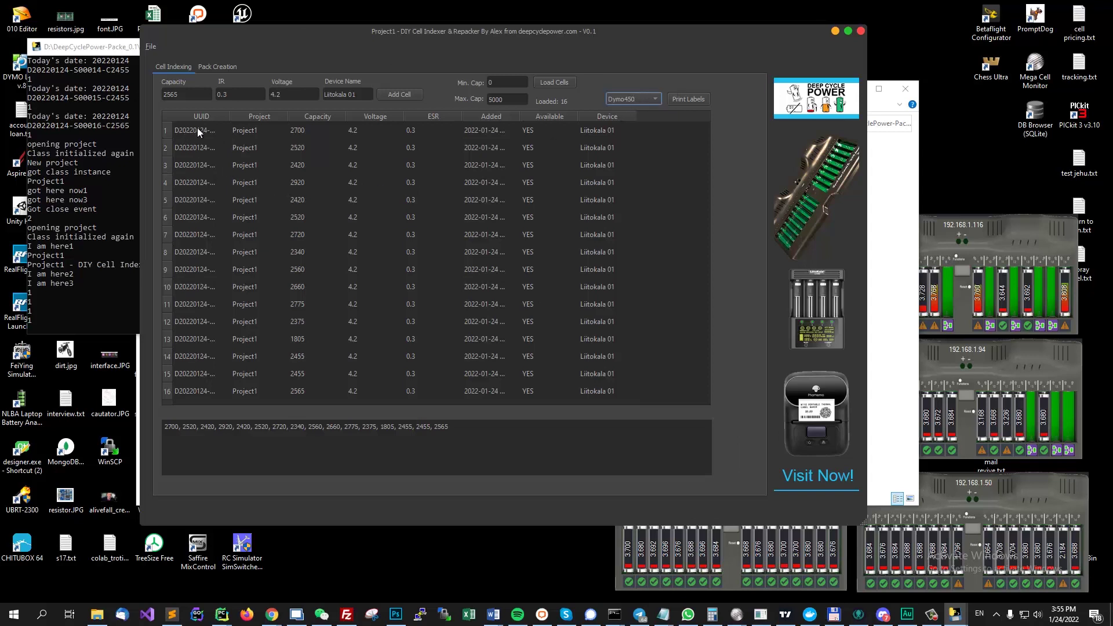
drag(197, 128, 186, 389)
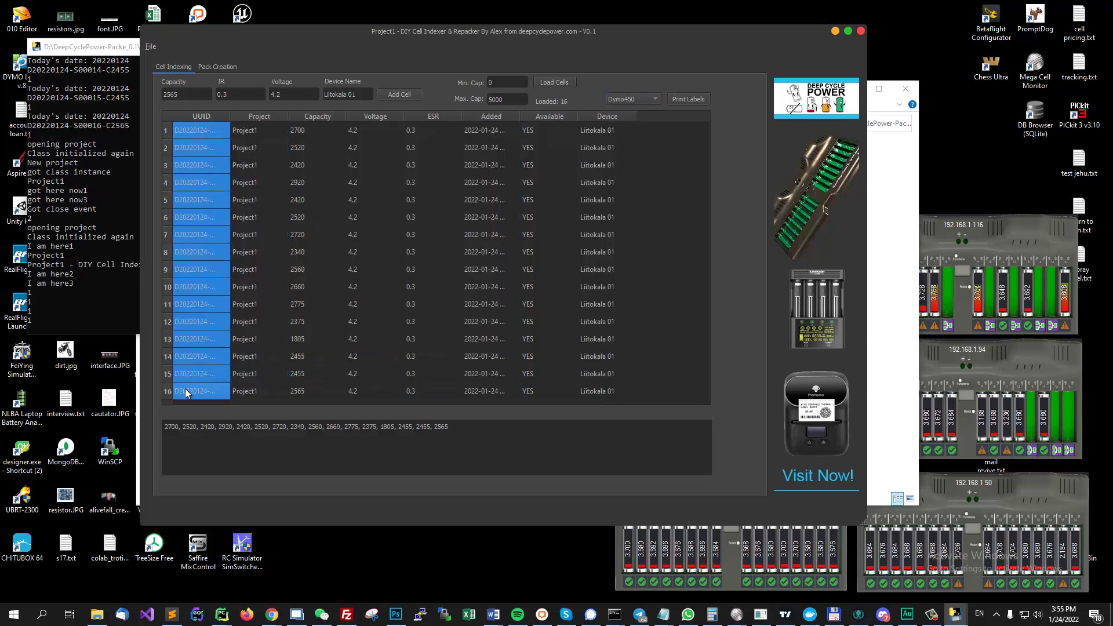
click(700, 98)
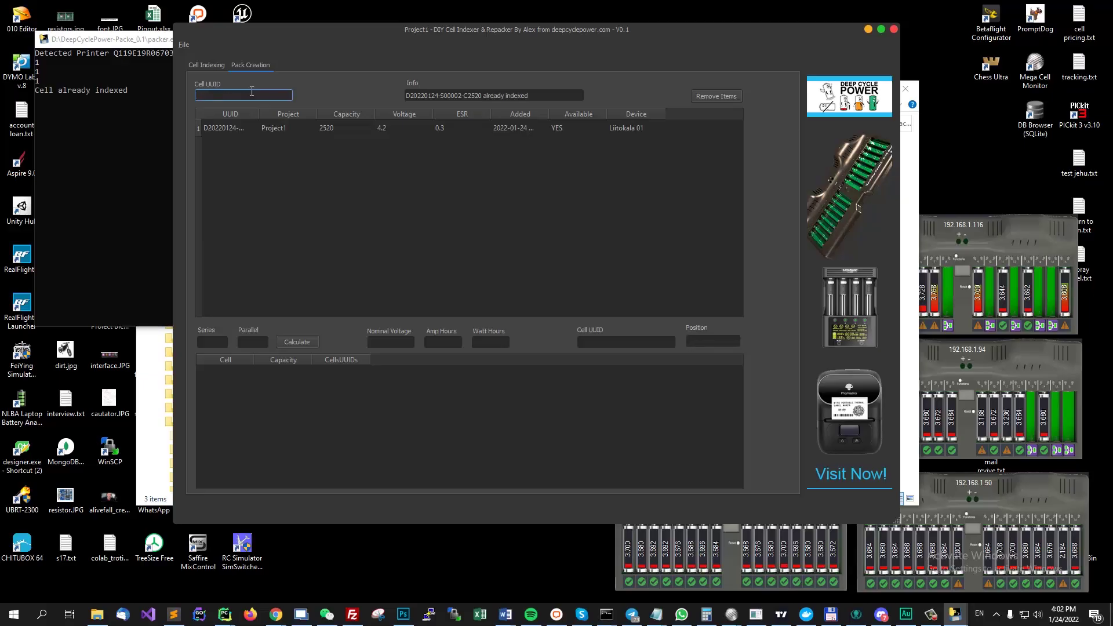
Scan cells S00001–S00003, S00005–S00008 and S00010 (2700, 2920, 2420, 2520, 2420, 2720, 2340, 2660) into the pack
text(D20220124-S00001-C2700)
key(Return)
text(D20220124-S00002-C2920)
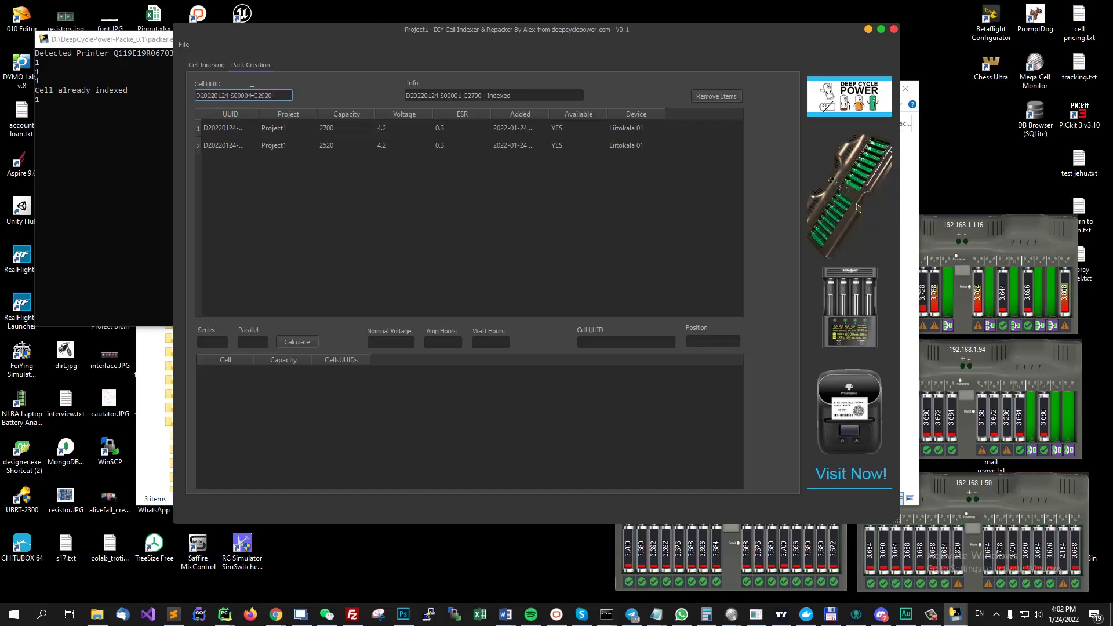
key(Return)
text(D20220124-S00003-C2420)
key(Return)
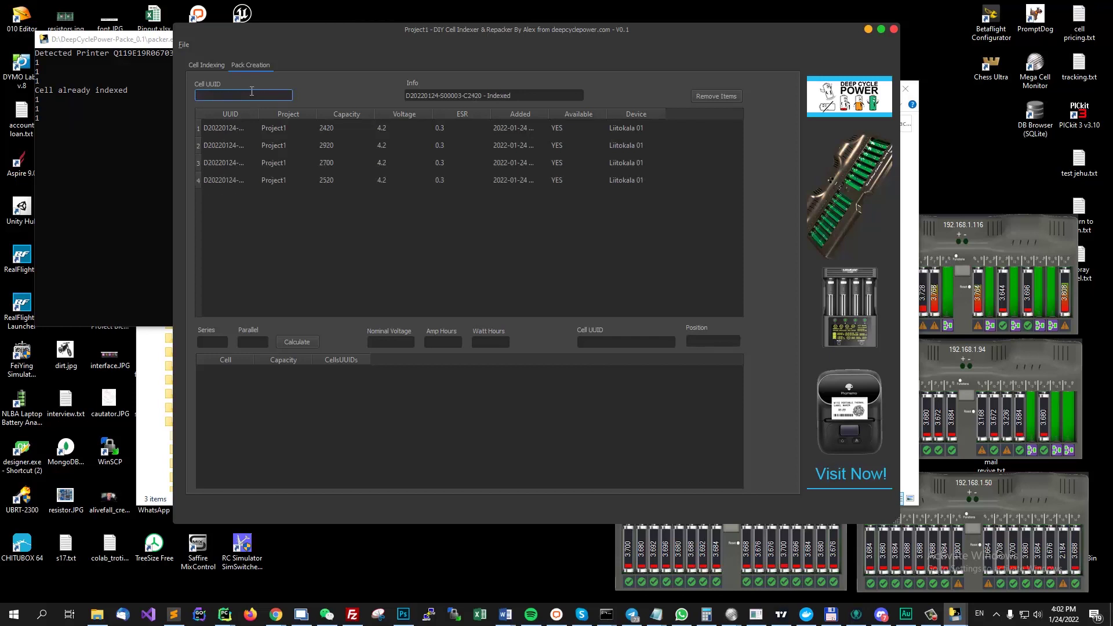
text(D20220124-S00006-C2520)
key(Return)
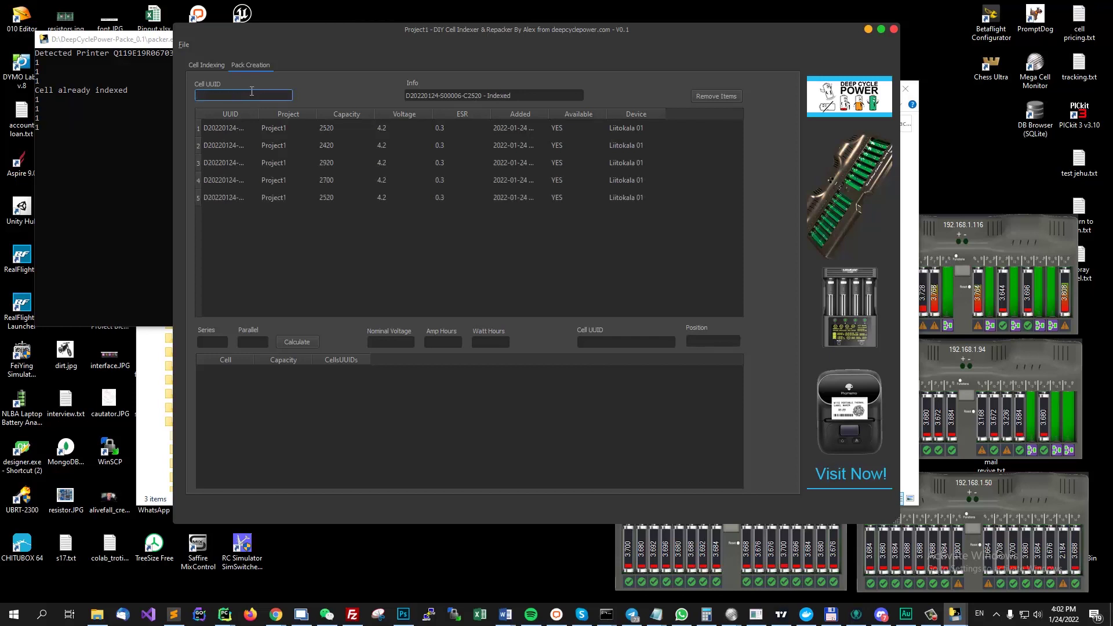
text(D20220124-S00005-C2420)
key(Return)
text(D20220124-S00007-C2720)
key(Return)
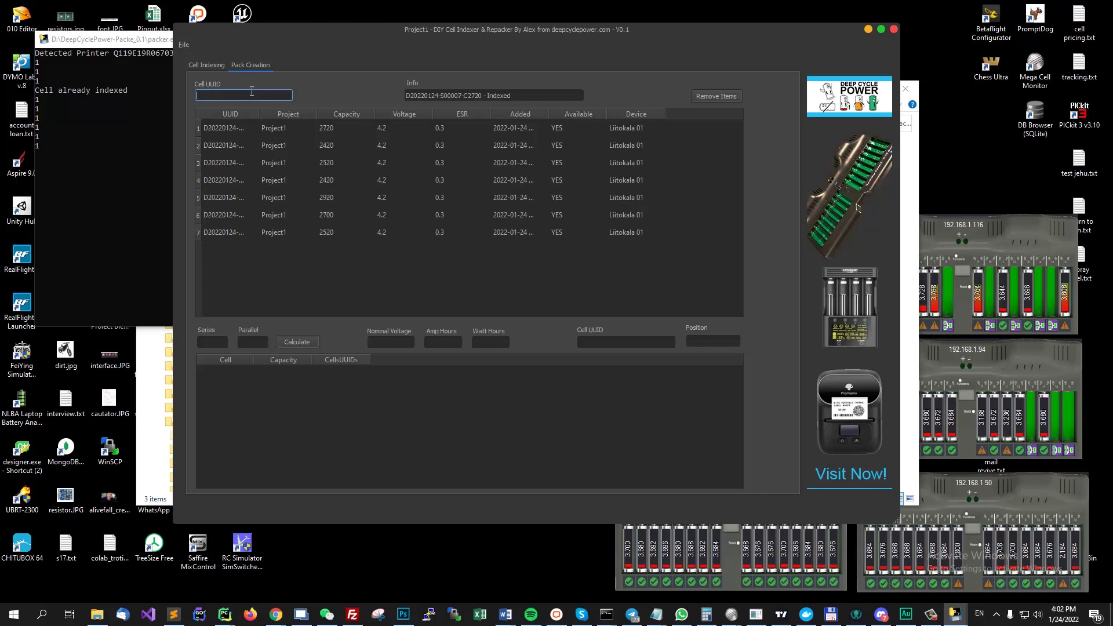
text(D20220124-S00008-C2340)
key(Return)
key(Return)
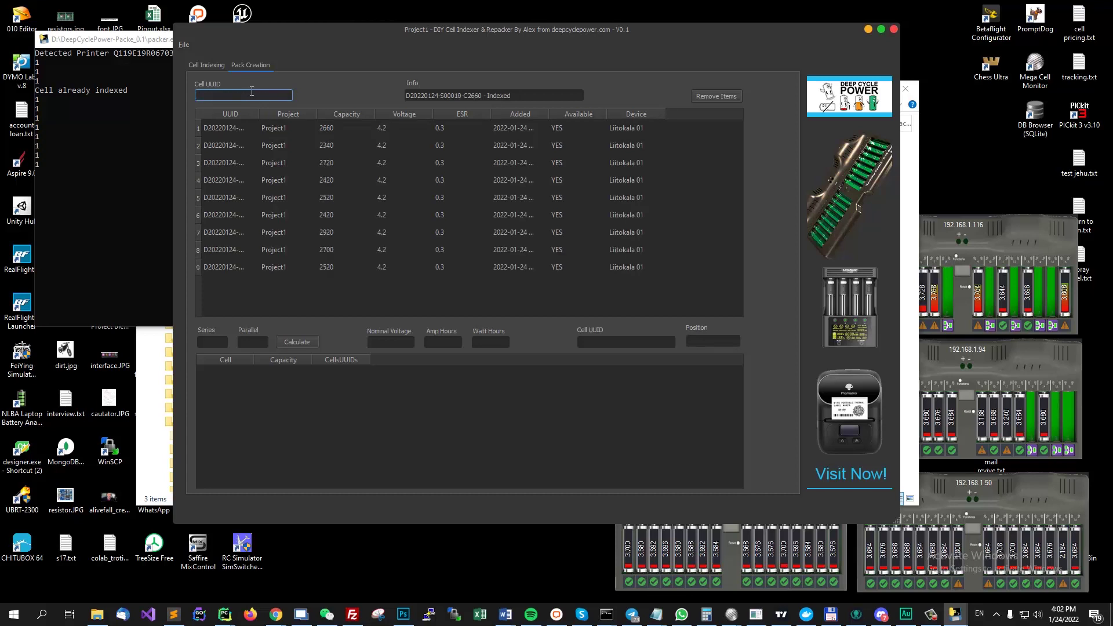
text(D20220124-S00010-C2660)
Scan cells S00009, S00011, S00012, S00014 and S00015, then check the table lists 16 rows
key(Return)
text(D2020124-S00009-C2560)
key(Return)
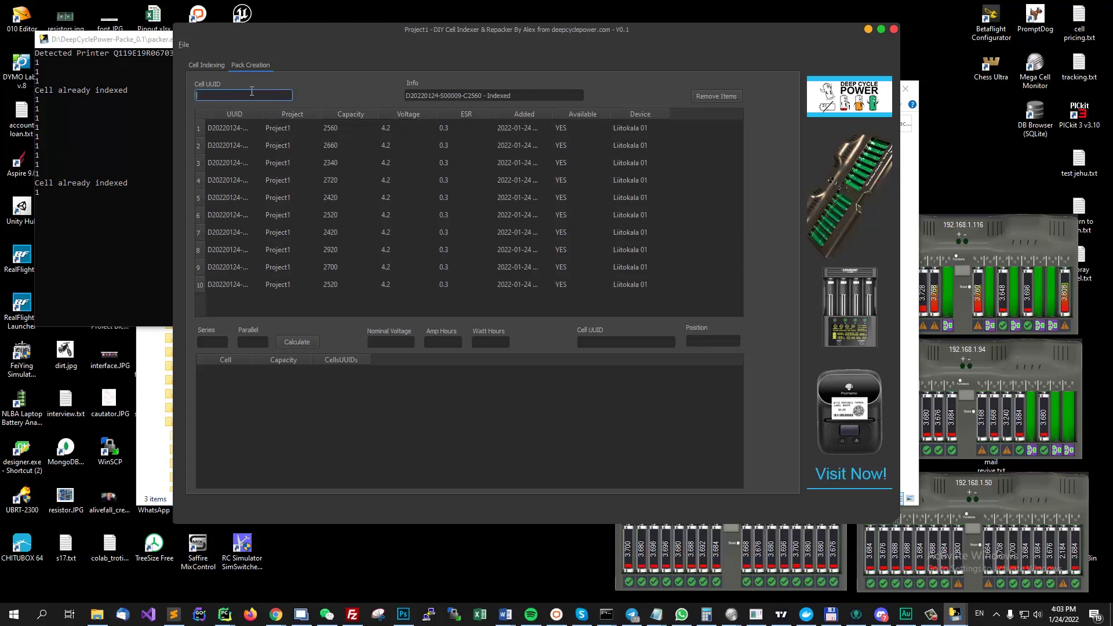
text(D20220124-S00010-C2660)
key(Return)
text(D20220124-S00011-C2775)
key(Return)
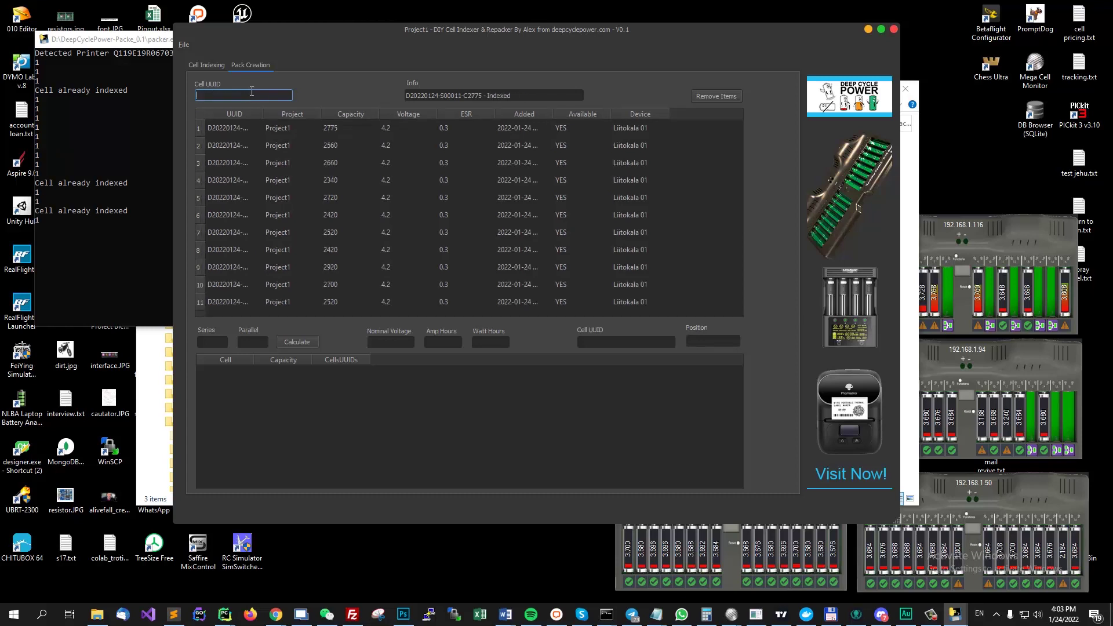
text(D20220124-S00012-C2375)
key(Return)
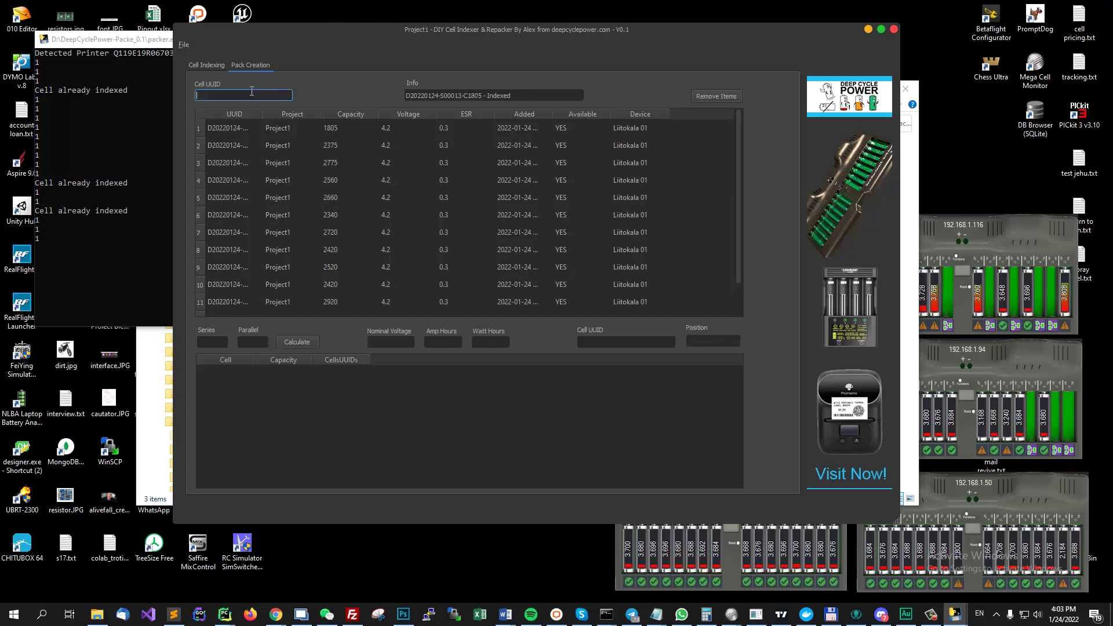
text(D20220124-S00014-C2455)
key(Return)
text(D20220124-S00015-C2455)
key(Return)
scroll(370, 233, down, 2)
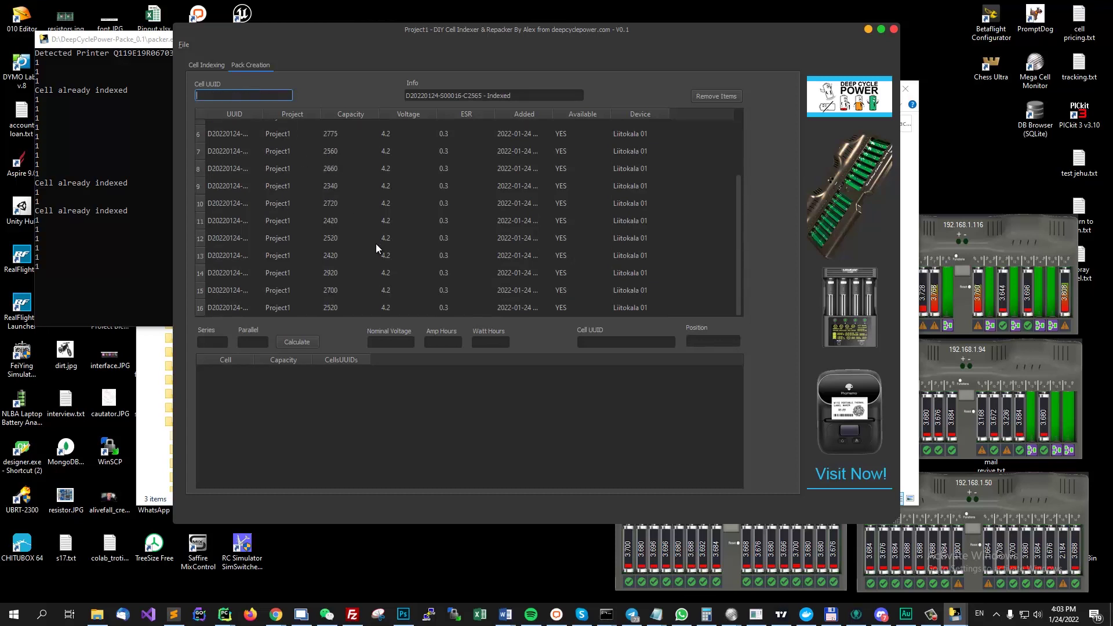
scroll(307, 255, up, 2)
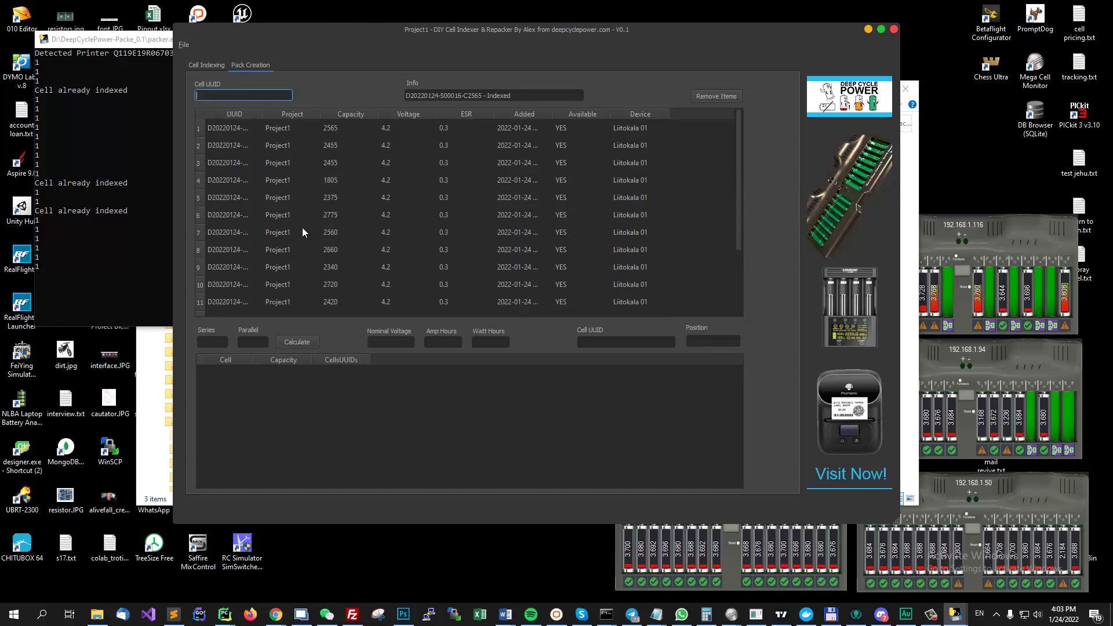
Calculate a 3-series, 4-parallel pack and inspect each group's cell list in the results
click(211, 342)
click(294, 342)
click(212, 390)
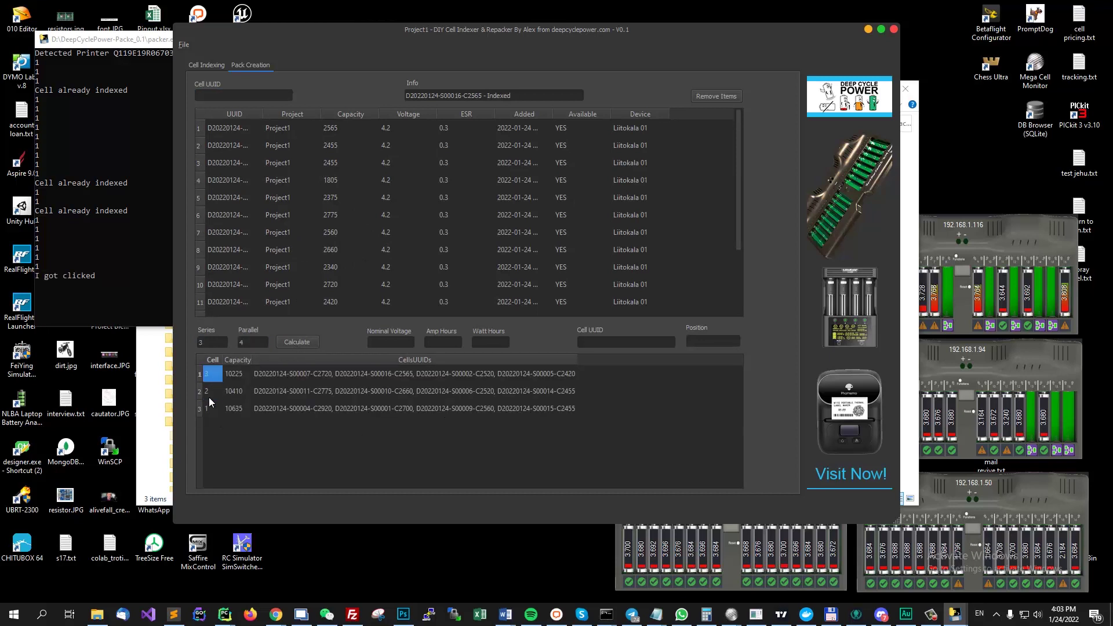
drag(213, 406, 491, 419)
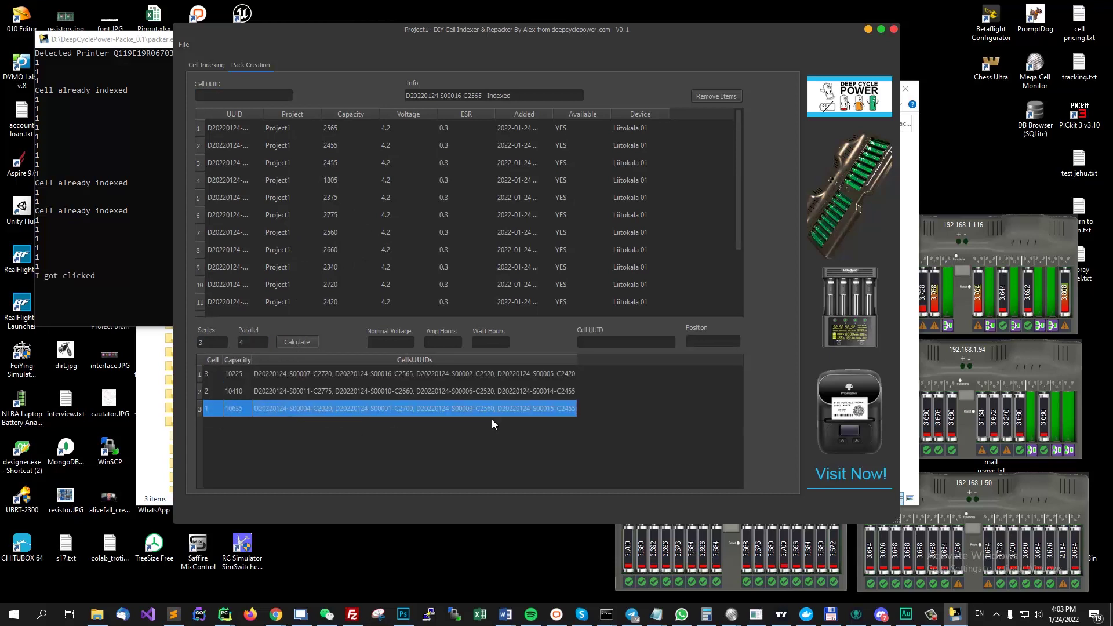
click(446, 436)
click(264, 411)
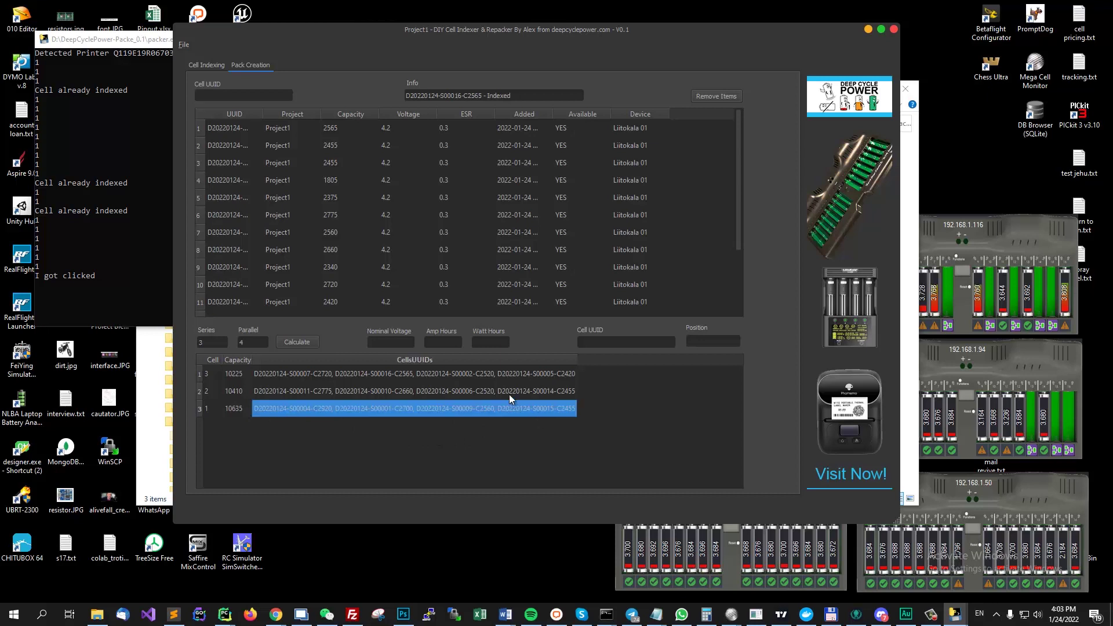
click(442, 377)
click(390, 406)
click(547, 433)
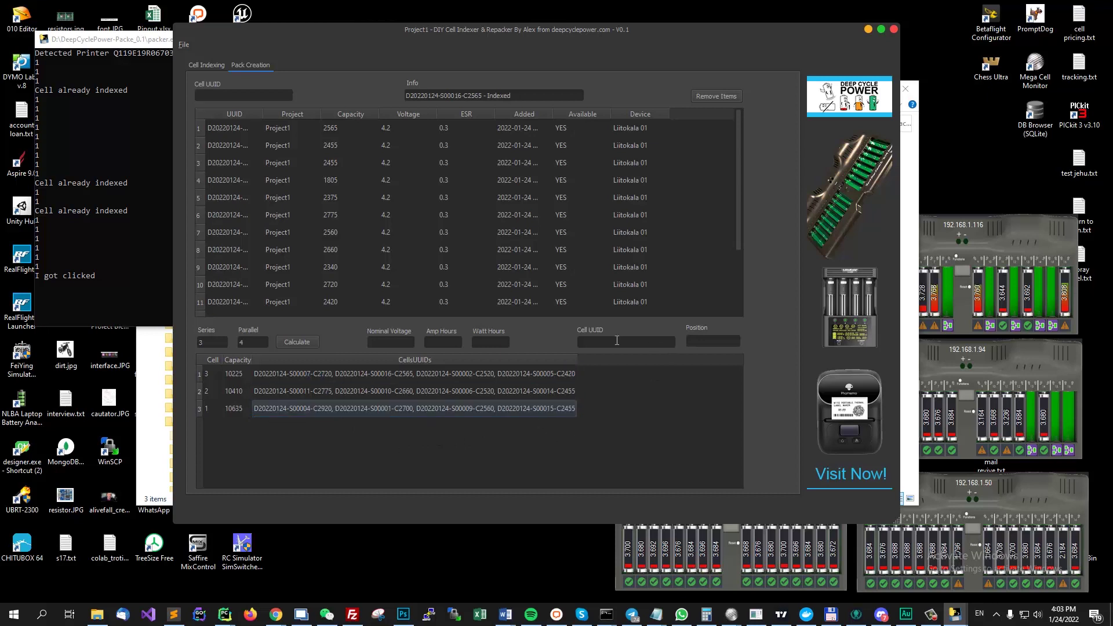
click(616, 341)
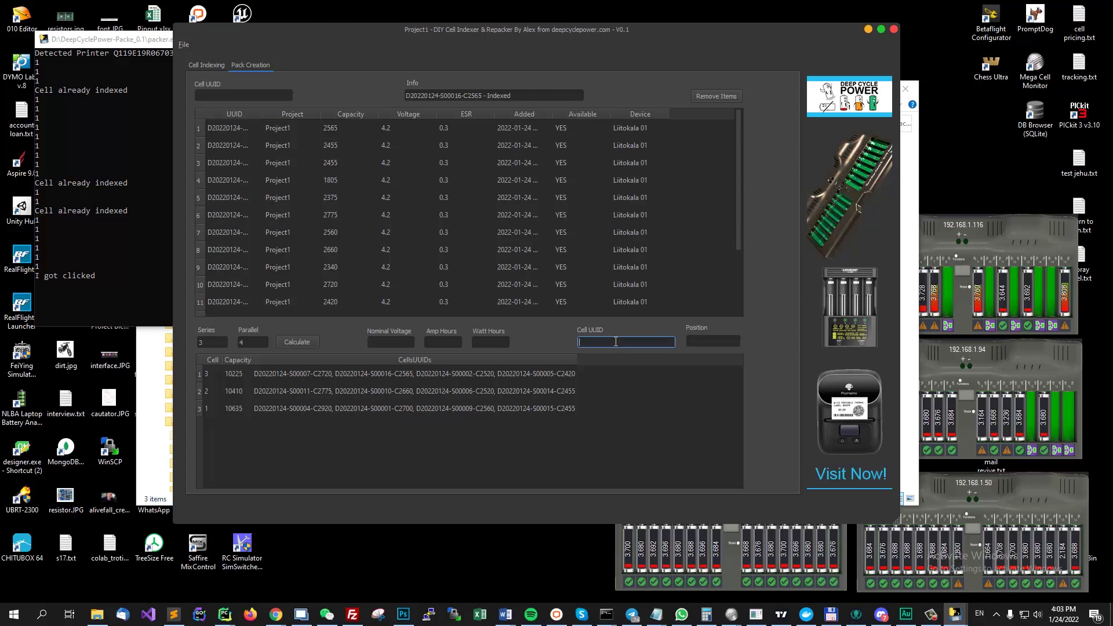
Scan cells S00015, S00016 and S00014 to get each one's group position
text(D20220124-S00015-C2455)
key(Return)
text(D20220124-S00016-C2565)
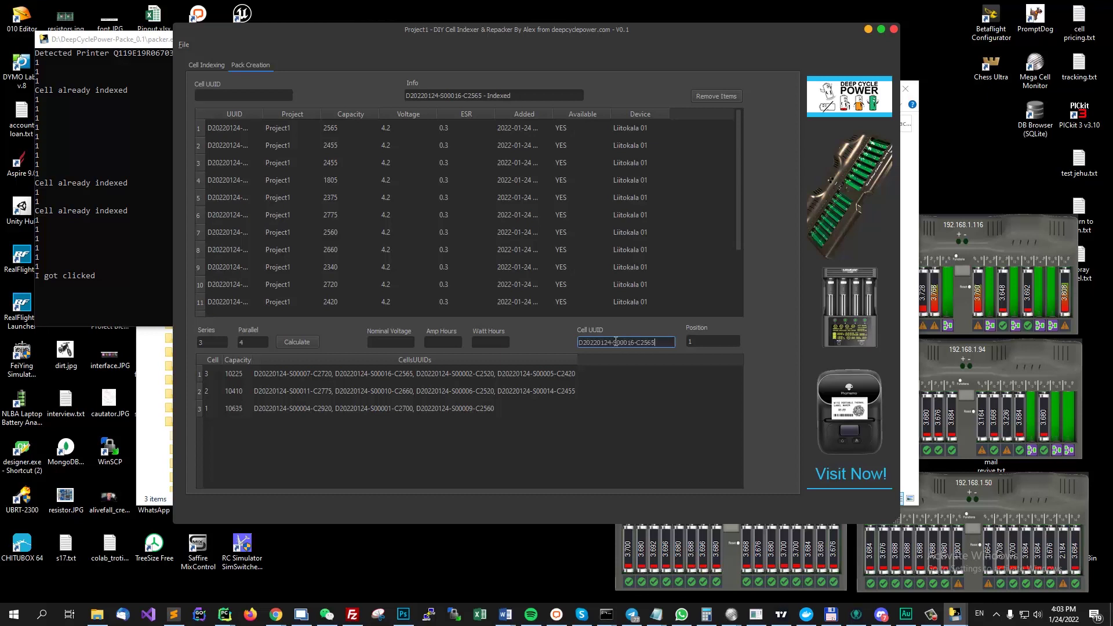
key(Return)
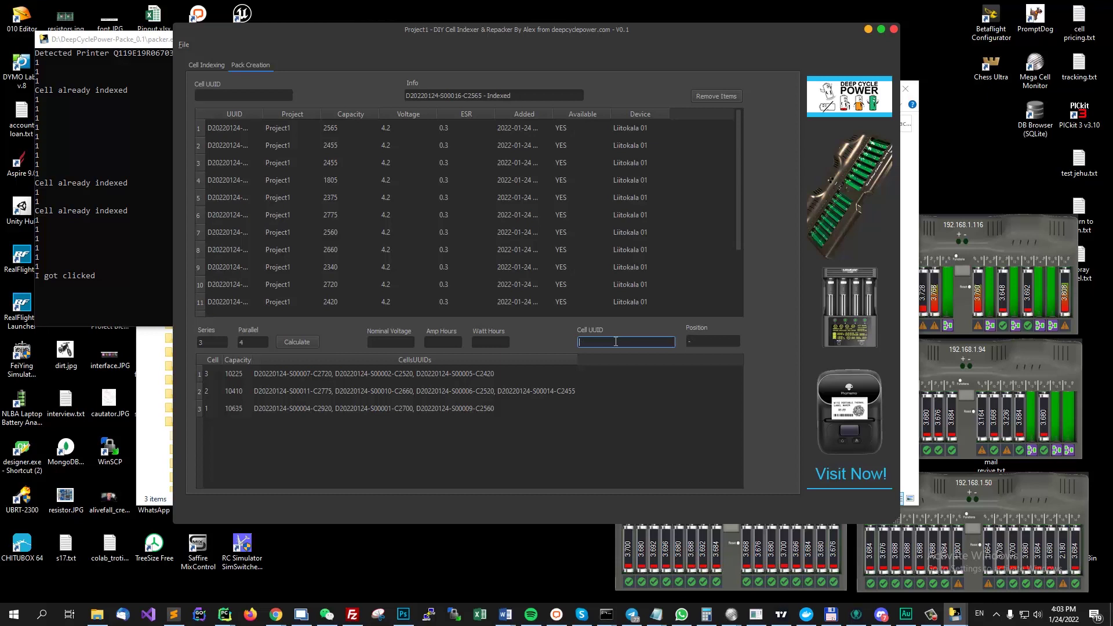
text(D20220124-S00014-C2455)
key(Return)
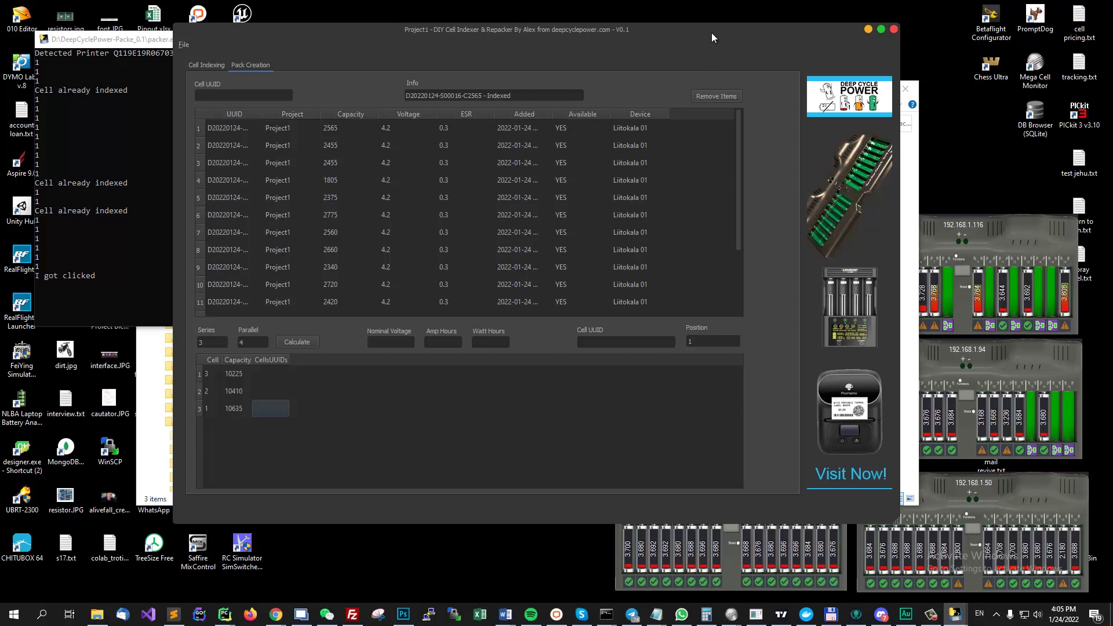
drag(712, 38, 694, 69)
Switch between Cell Indexing and Pack Creation, ending on the indexed cell list
click(191, 96)
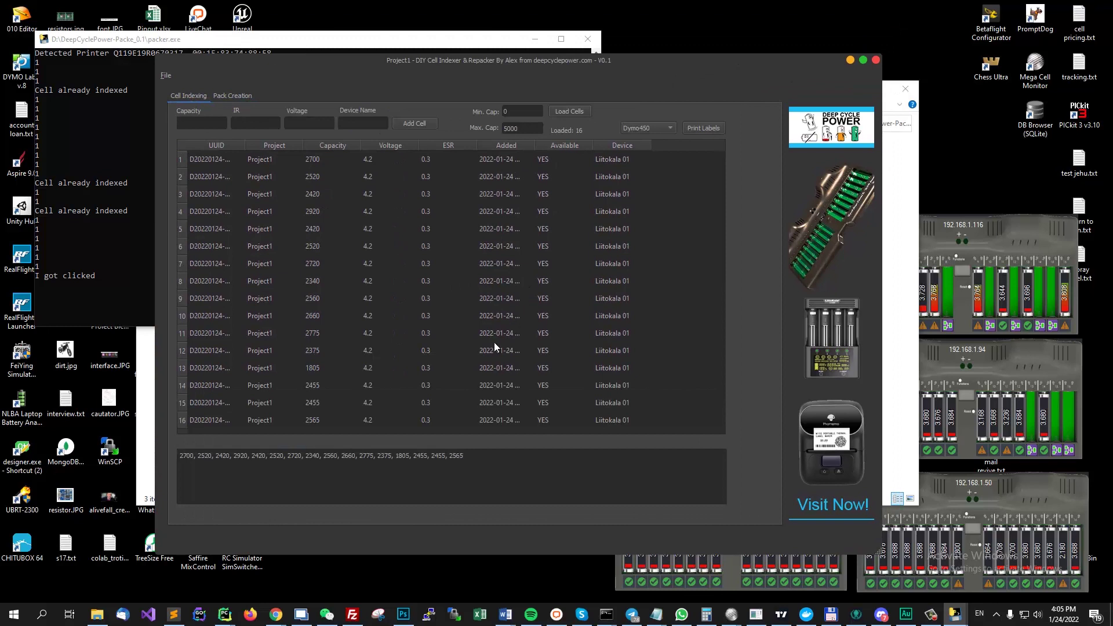
click(231, 96)
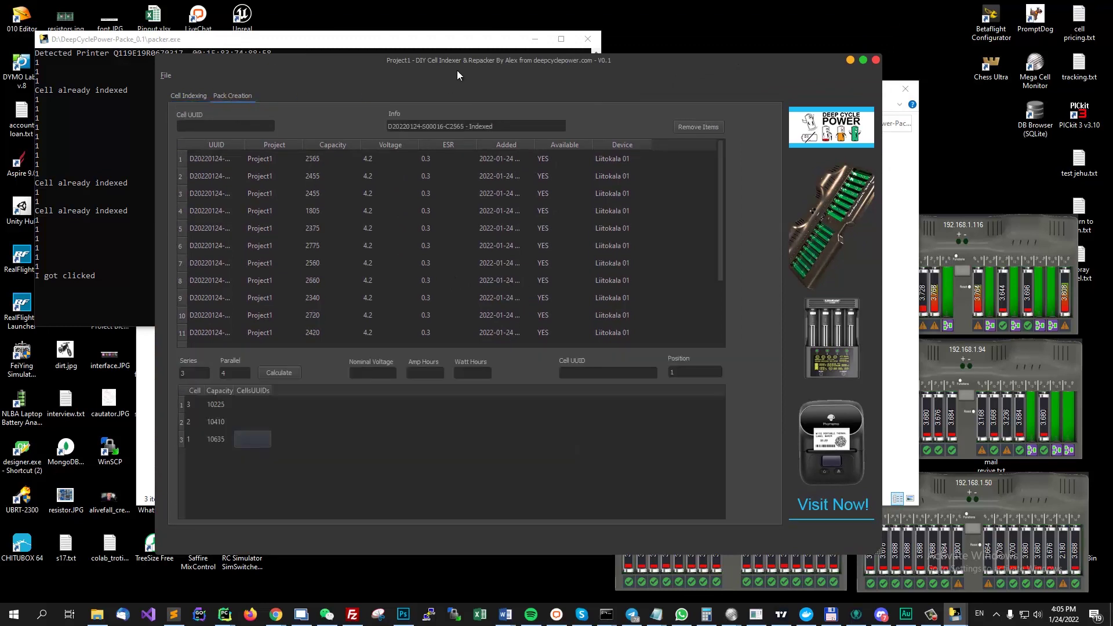
drag(466, 63, 509, 53)
click(244, 87)
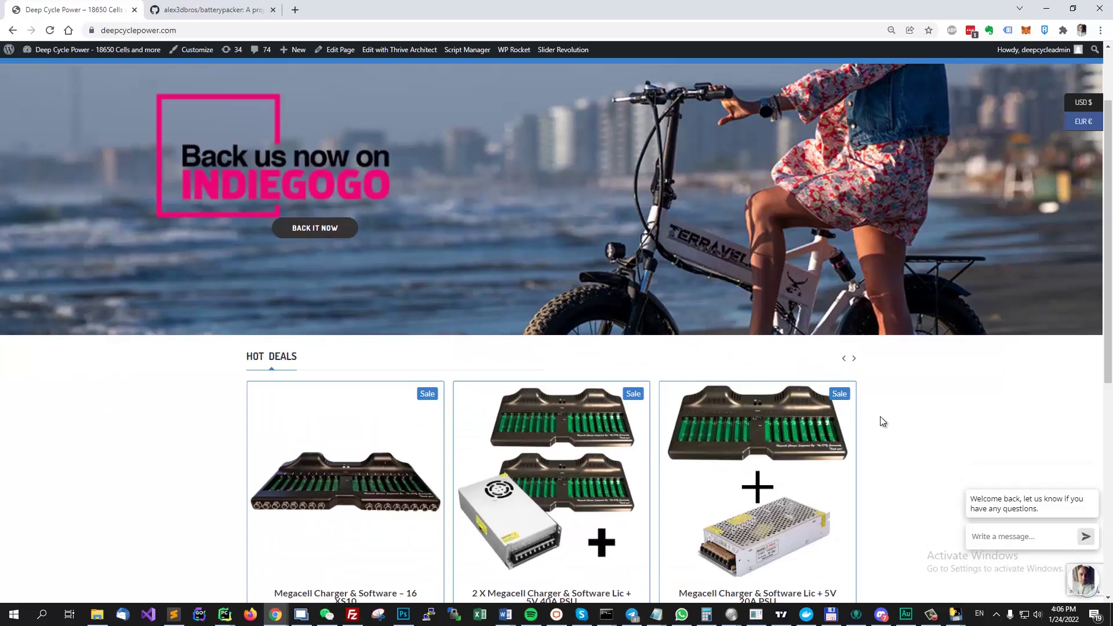
Open the Megacell Charger page from the homepage's Documentation menu
scroll(568, 187, up, 2)
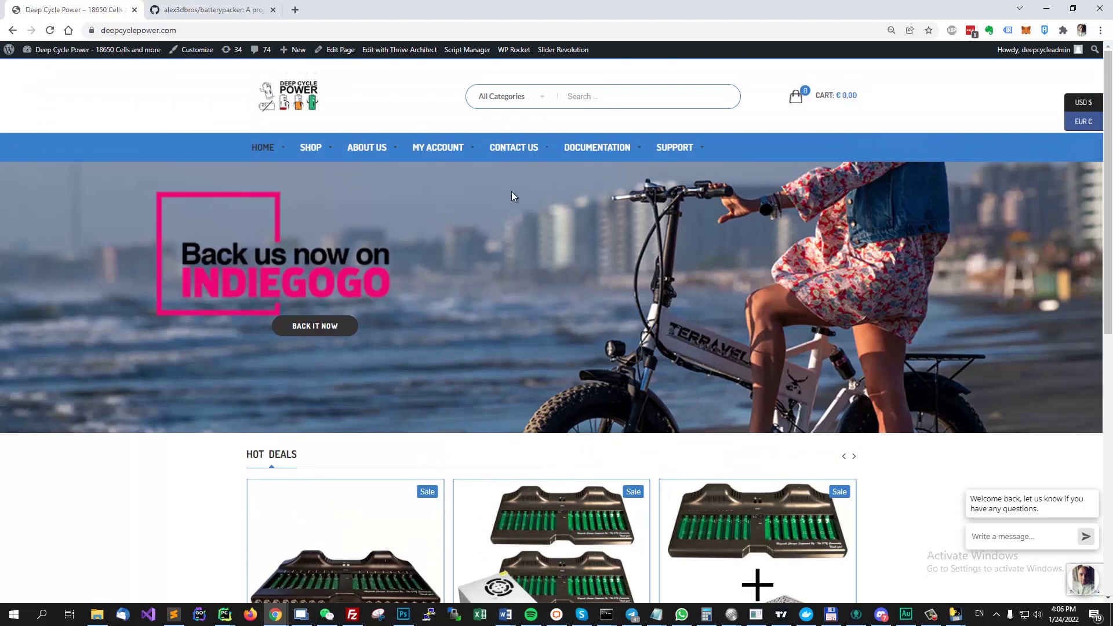
scroll(669, 308, down, 5)
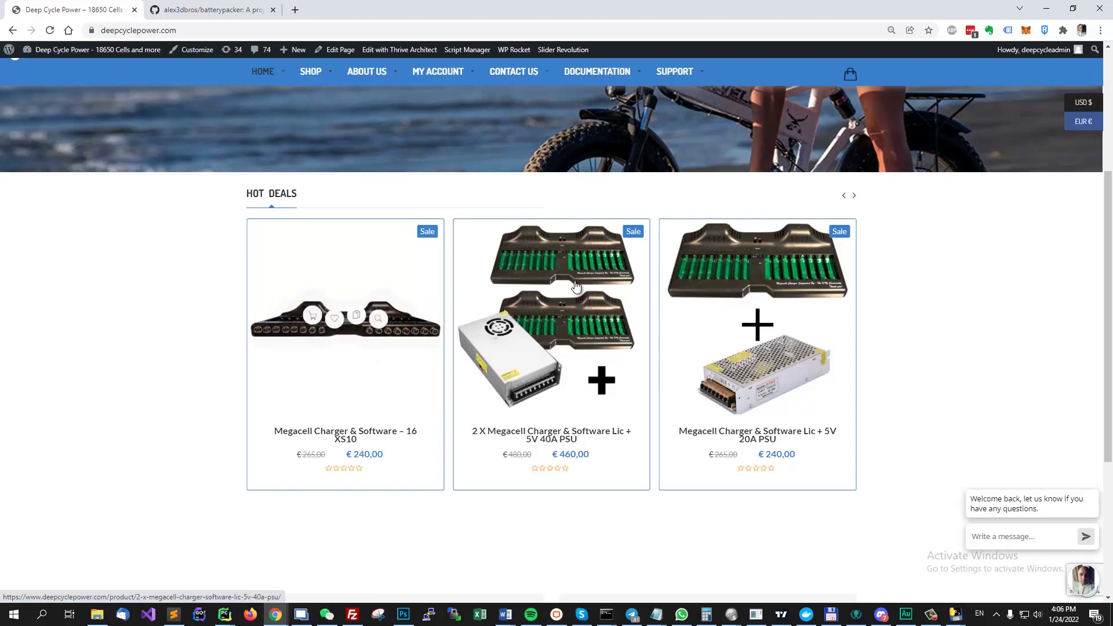
scroll(680, 340, up, 5)
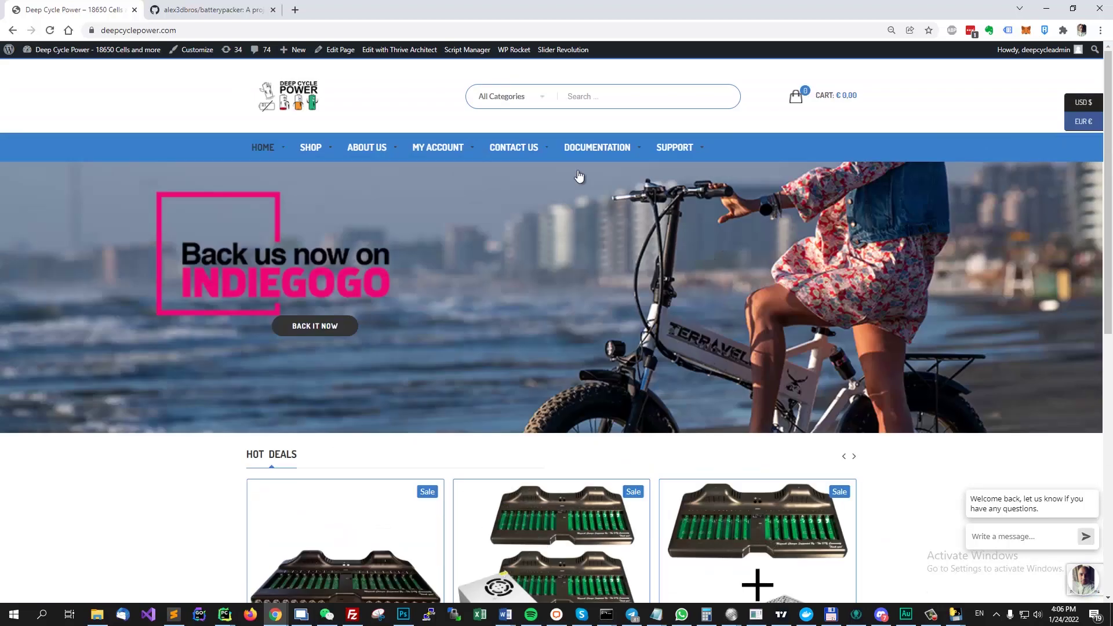
mouse_move(597, 147)
click(588, 178)
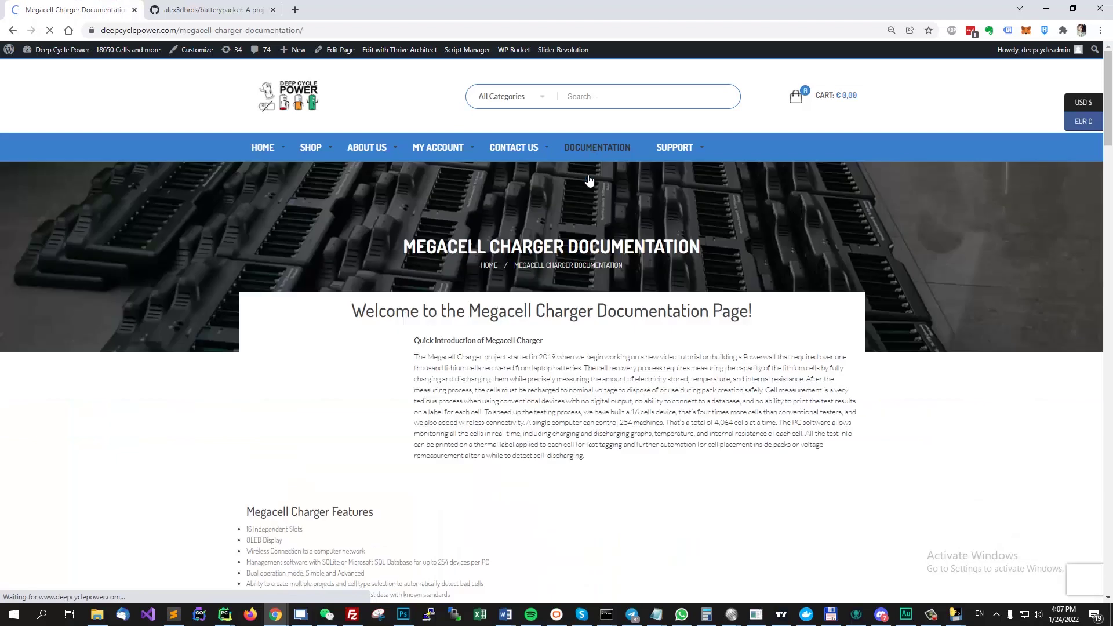
Scroll through the documentation page's embedded tutorial videos
scroll(664, 368, down, 15)
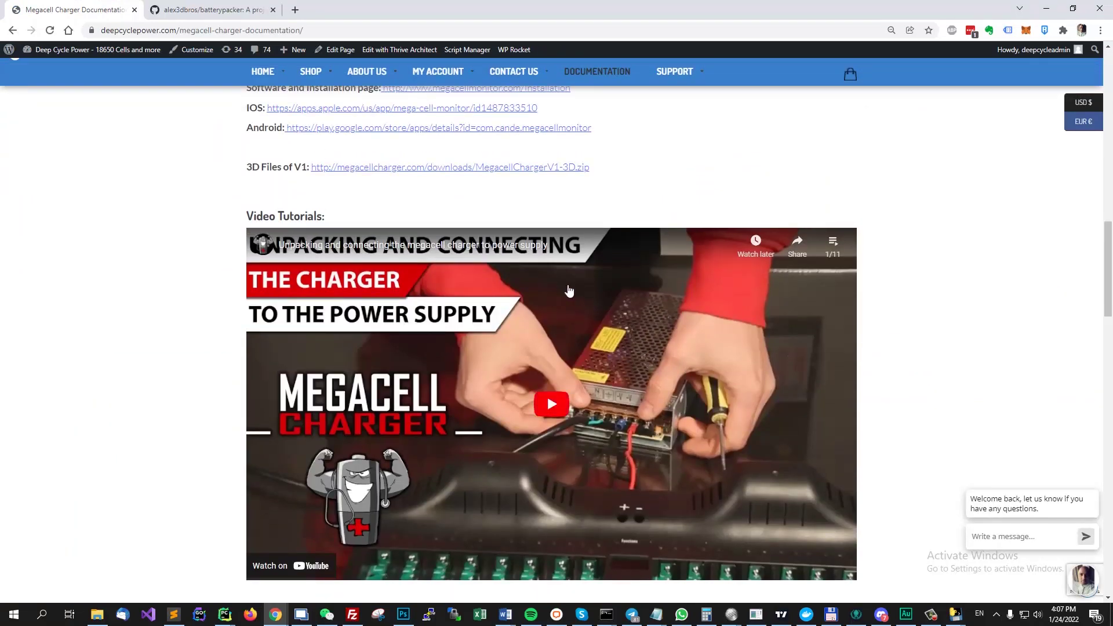
scroll(667, 353, down, 4)
scroll(668, 356, down, 15)
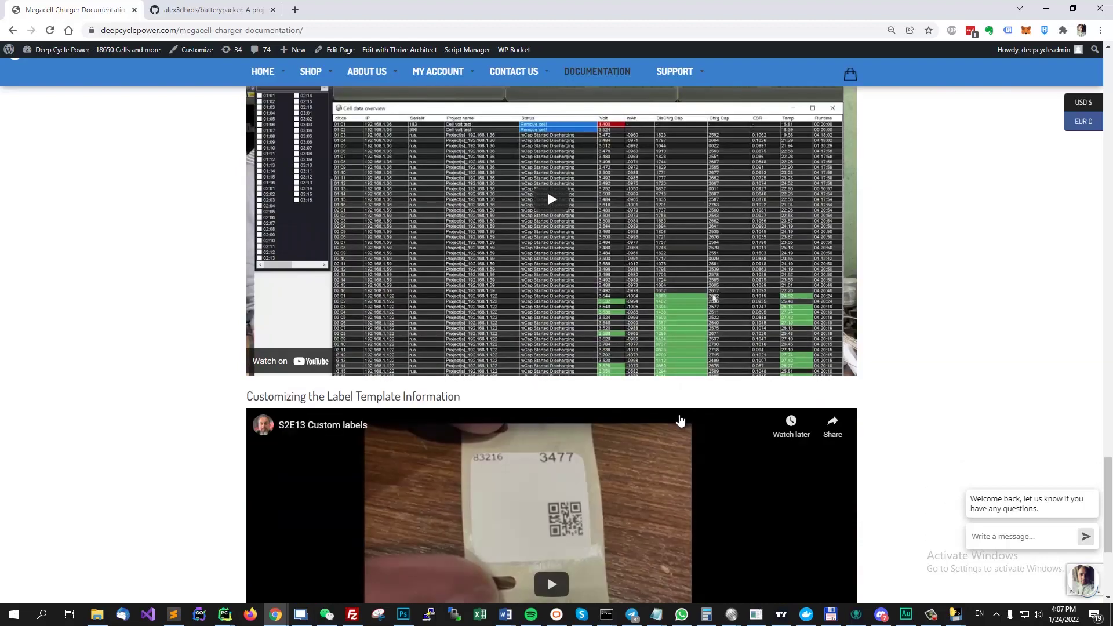
scroll(682, 417, up, 18)
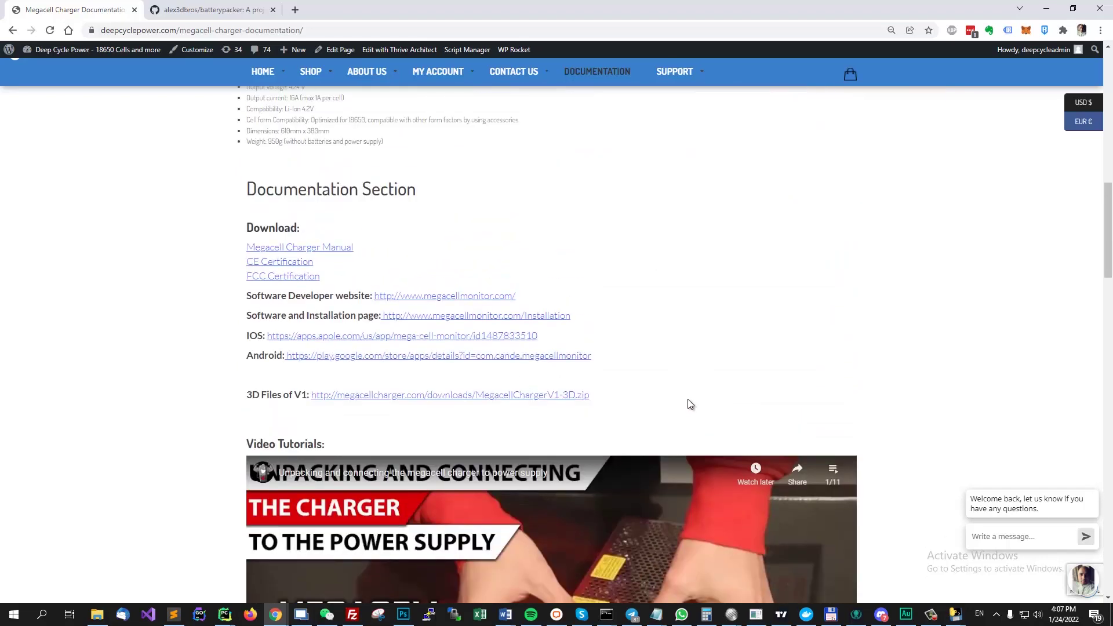
scroll(690, 400, down, 5)
scroll(693, 381, up, 14)
scroll(574, 316, down, 10)
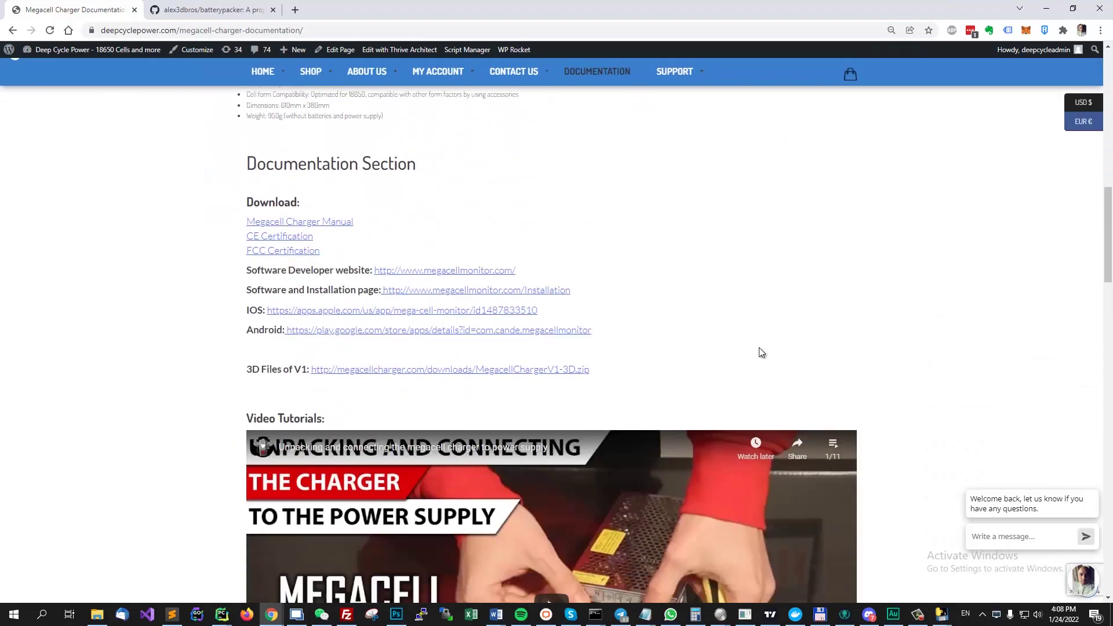
scroll(761, 352, down, 19)
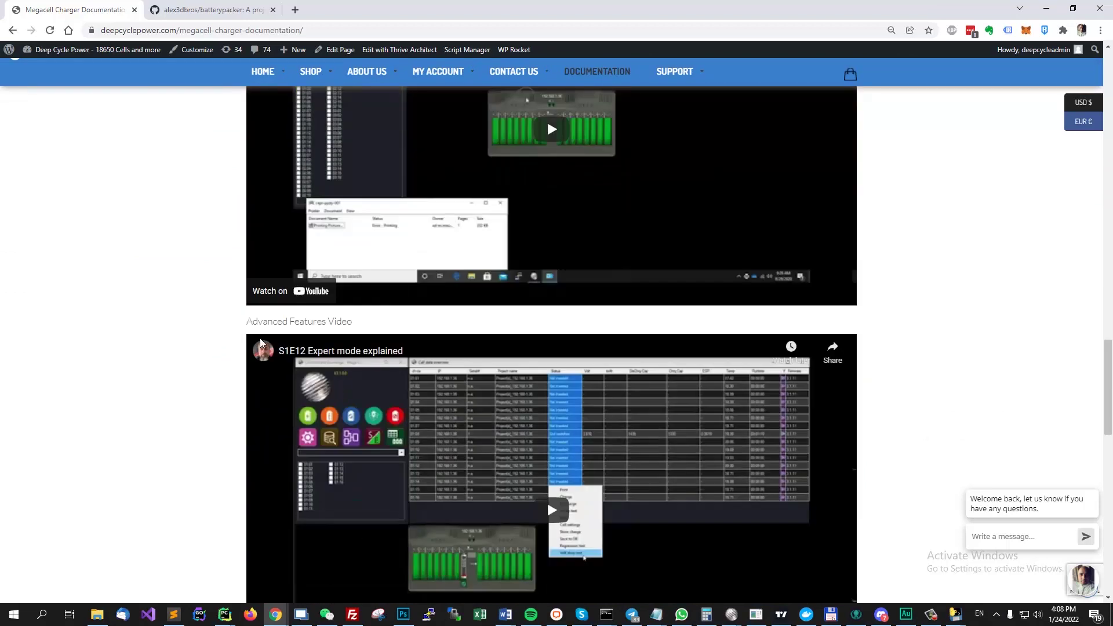
scroll(259, 346, up, 20)
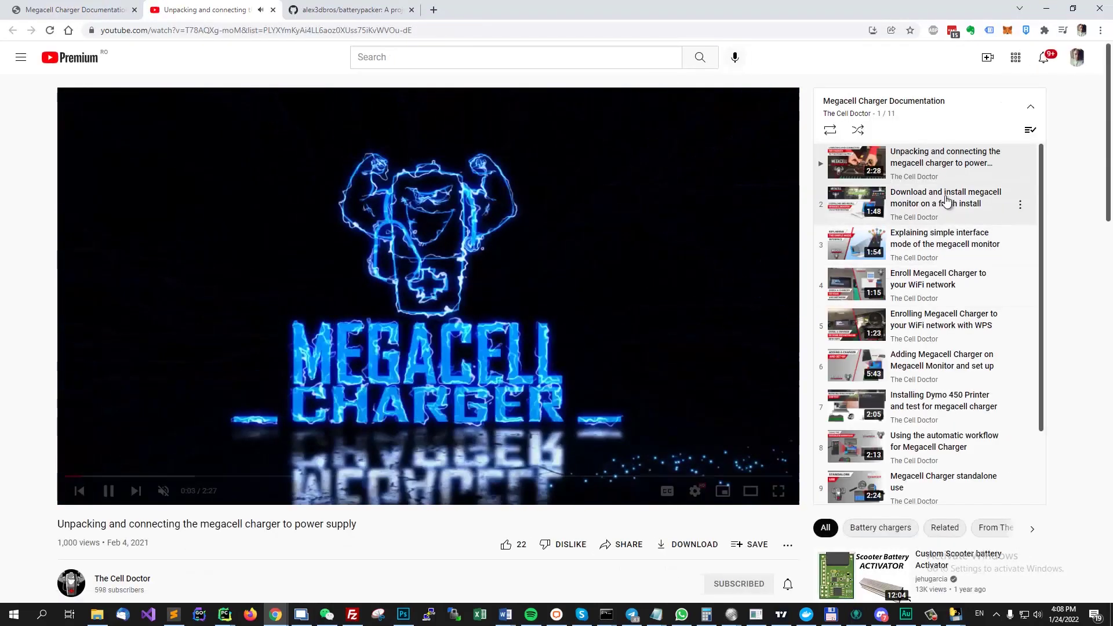
Skip ahead in the Megacell Monitor install video and pause it
scroll(946, 252, down, 2)
scroll(945, 348, up, 2)
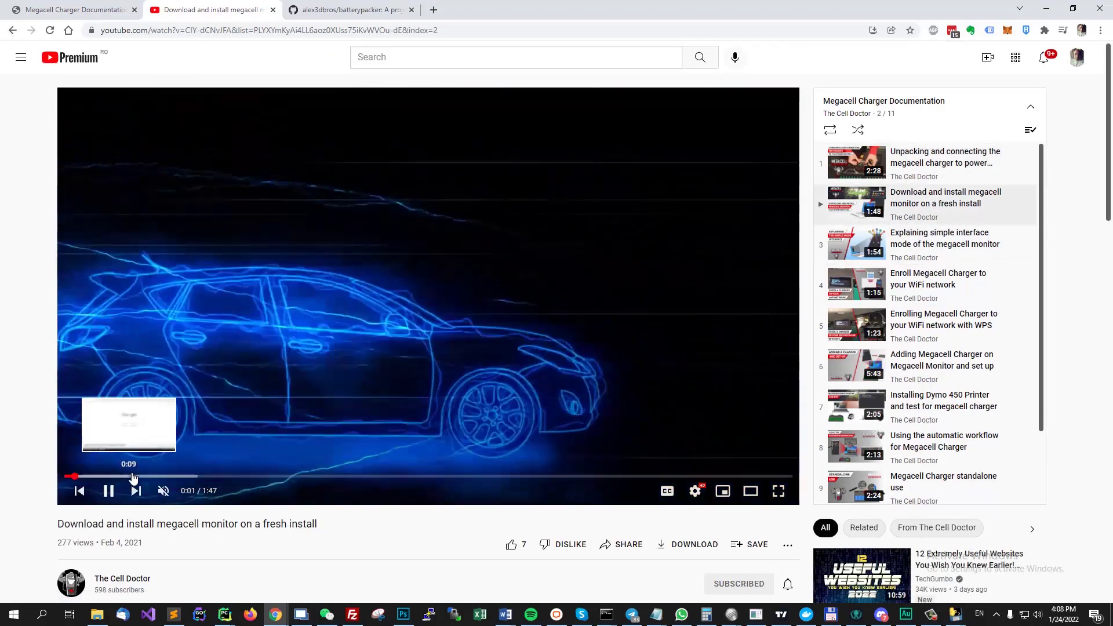
click(140, 476)
click(680, 228)
Minimize Chrome and show the packer's Cell Indexing list of 16 cells
click(1047, 8)
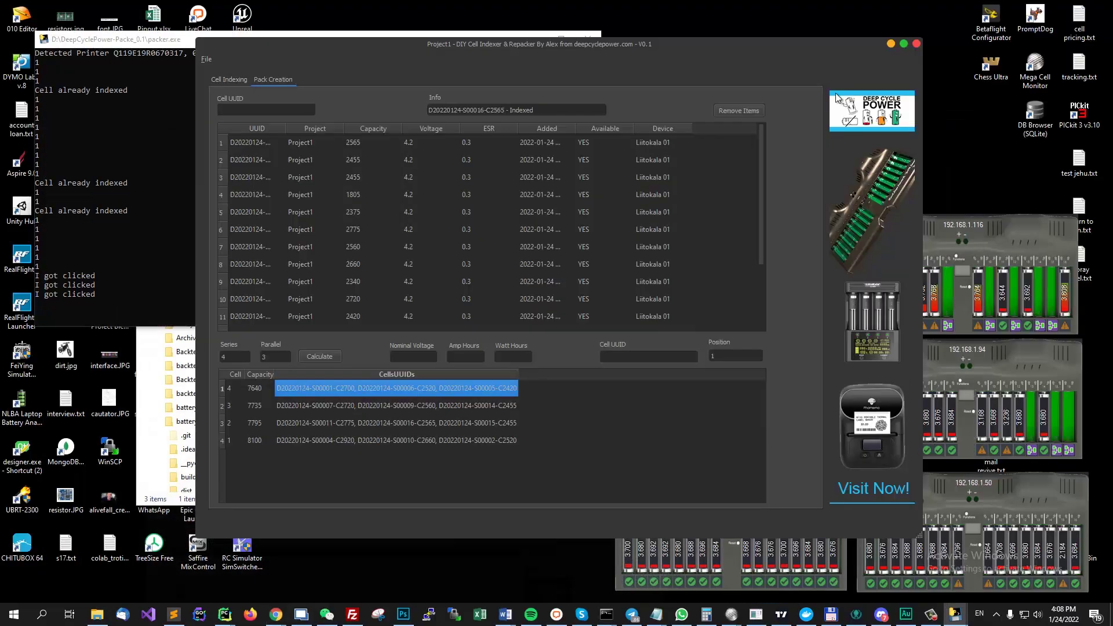
drag(704, 51, 688, 47)
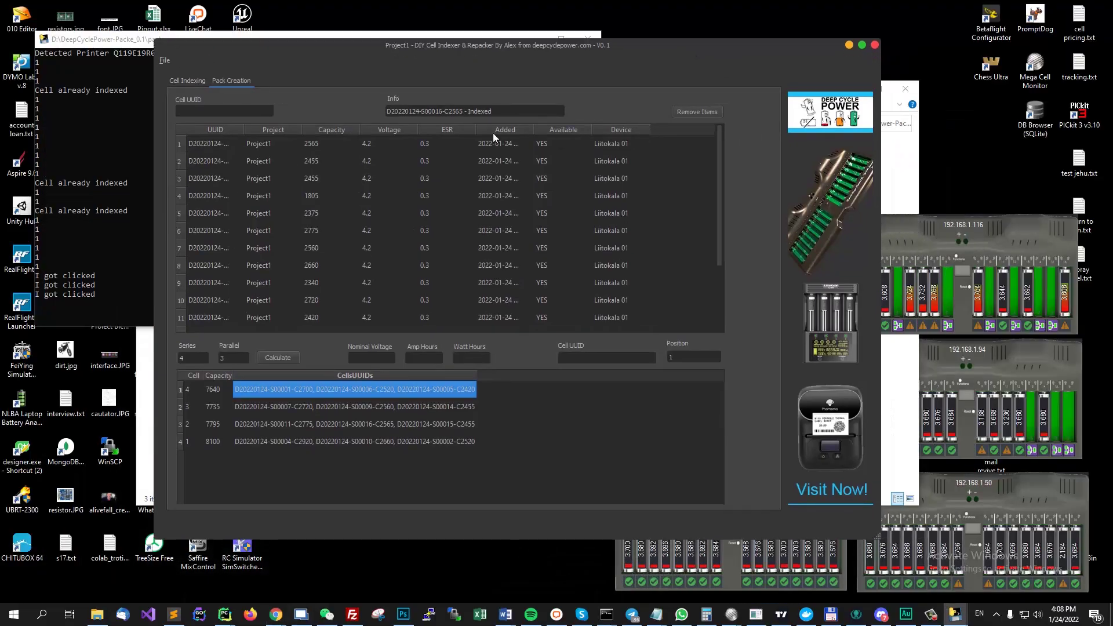
click(196, 81)
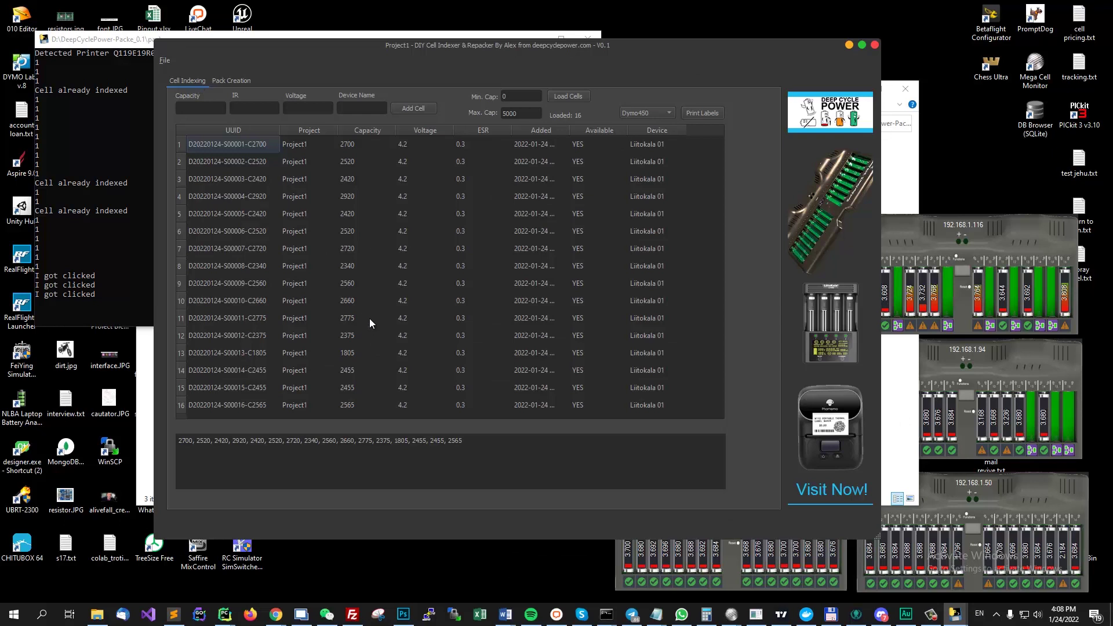